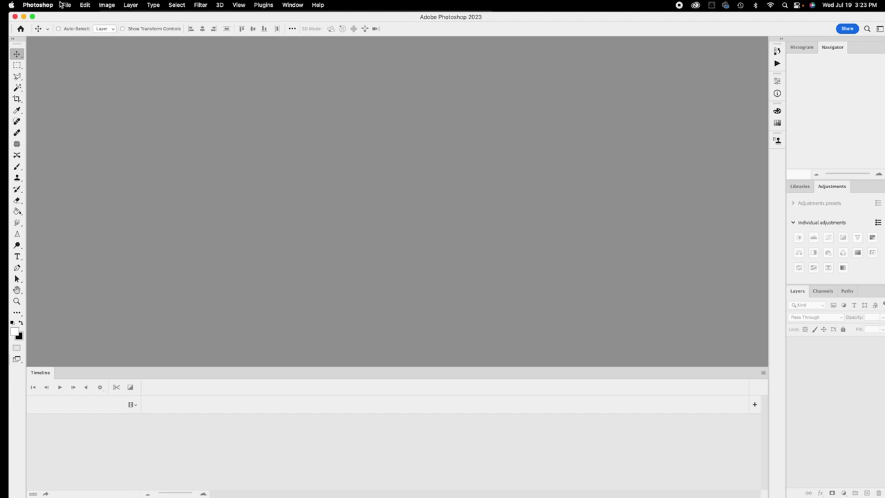
Step: Open the recently used video MVI_2816.MP4
click(67, 7)
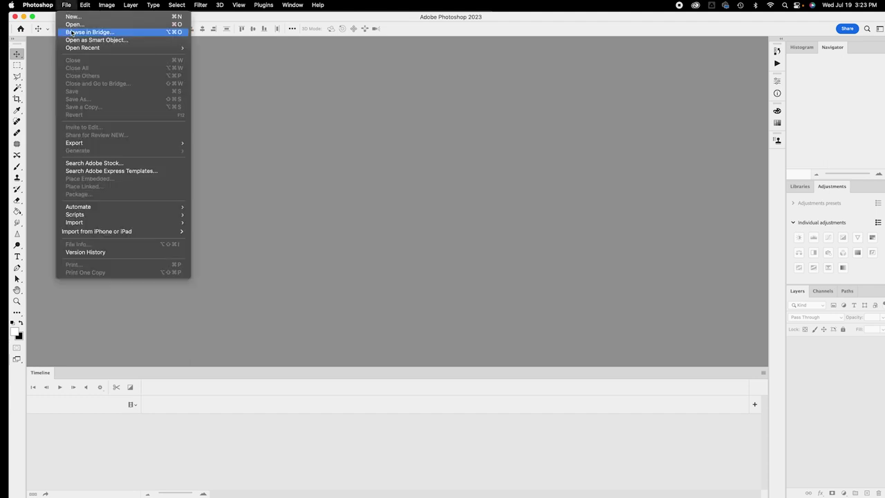
mouse_move(83, 47)
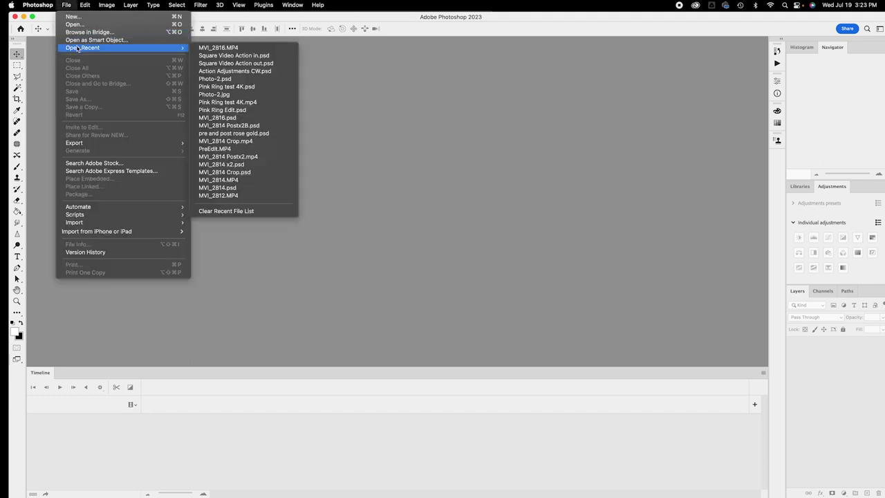
click(206, 50)
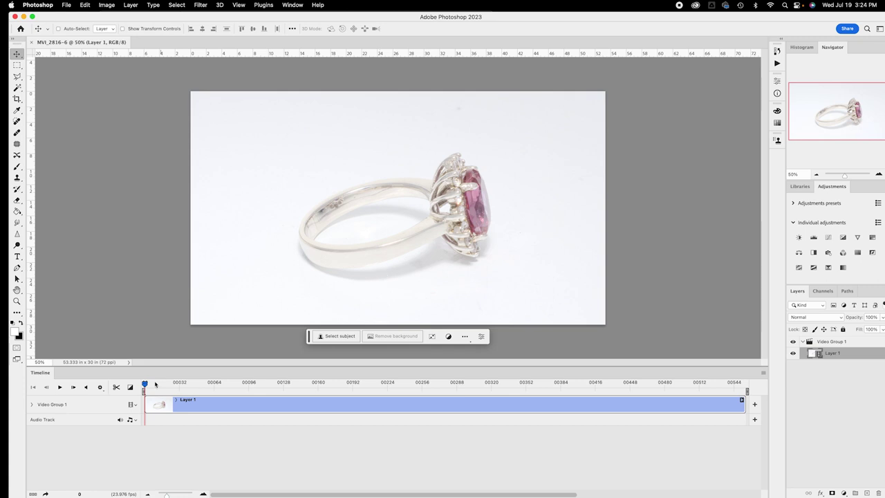
Step: Scrub through the clip to examine the ring's rotation and find where a full turn repeats
click(212, 384)
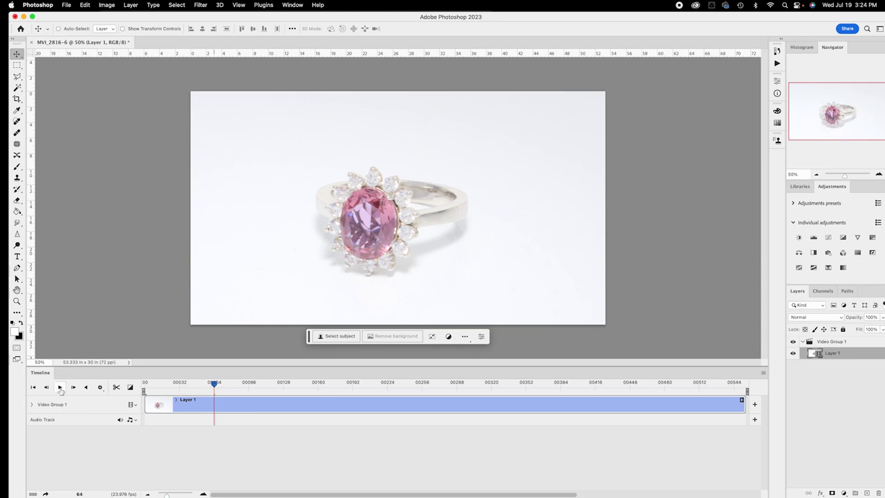
key(Right)
click(302, 384)
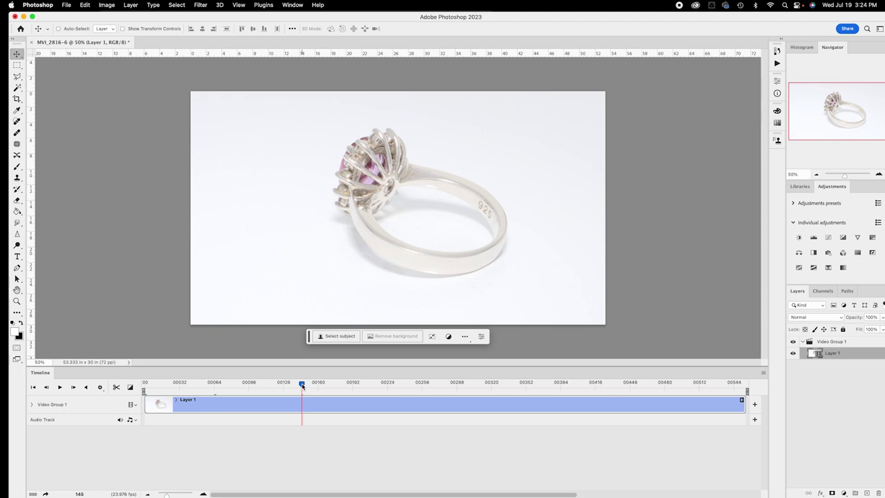
click(340, 384)
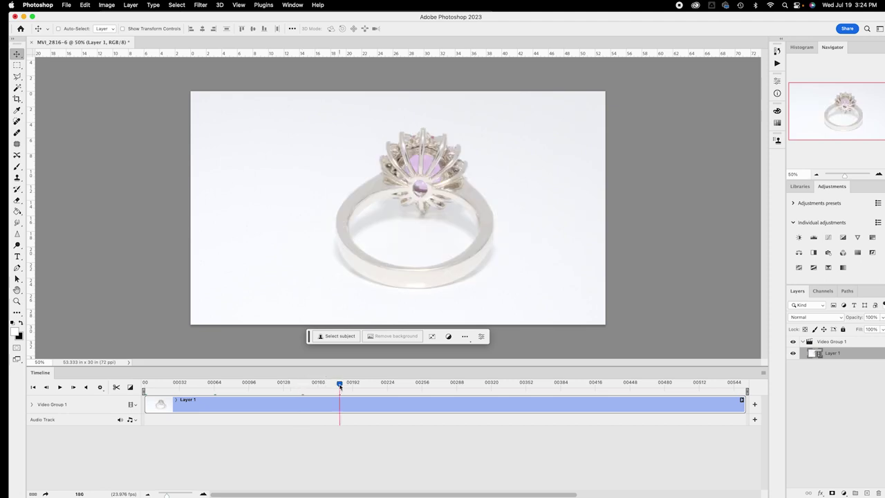
click(449, 384)
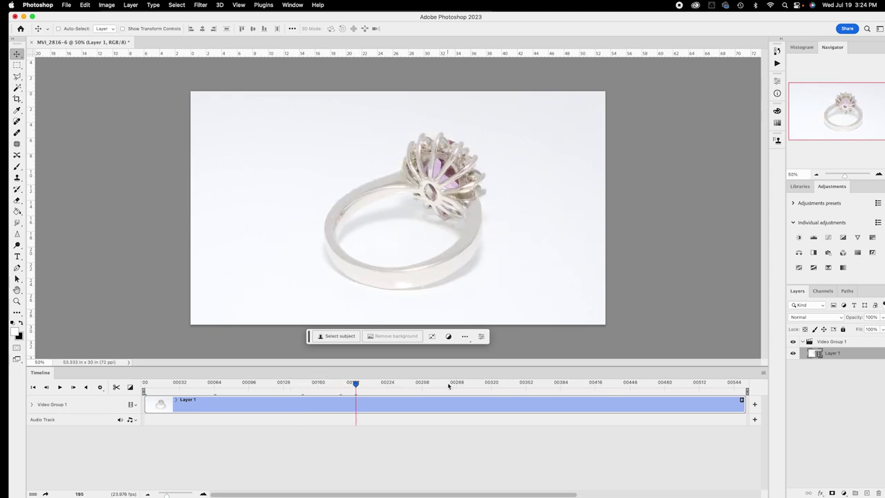
click(476, 385)
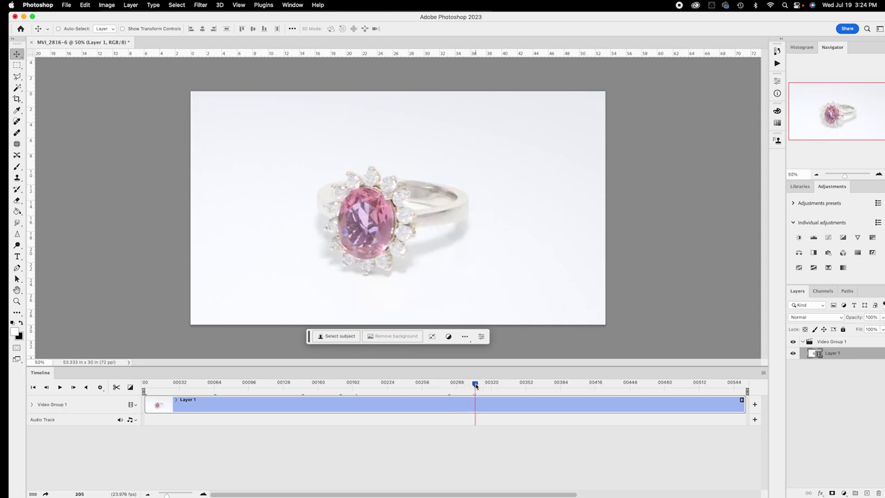
drag(474, 386, 471, 386)
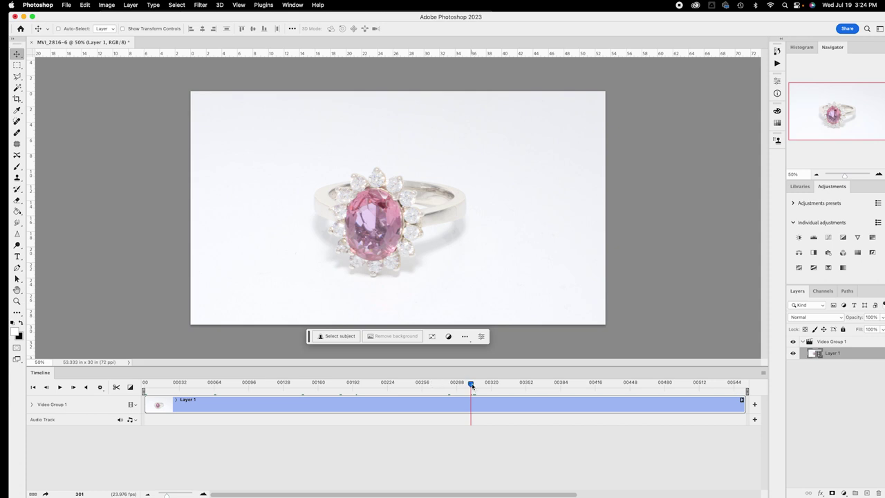
key(Right)
drag(419, 385, 410, 385)
key(Right)
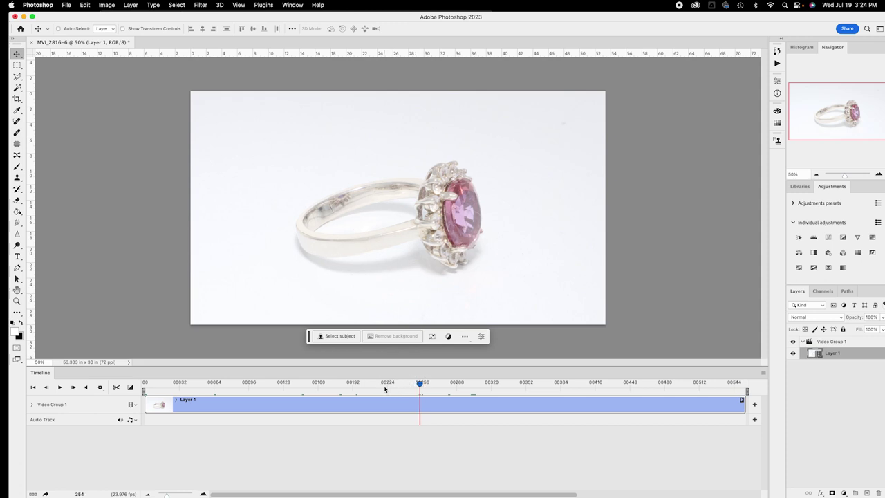
Step: Split the clip at frame 212 and delete the part before the cut
click(386, 386)
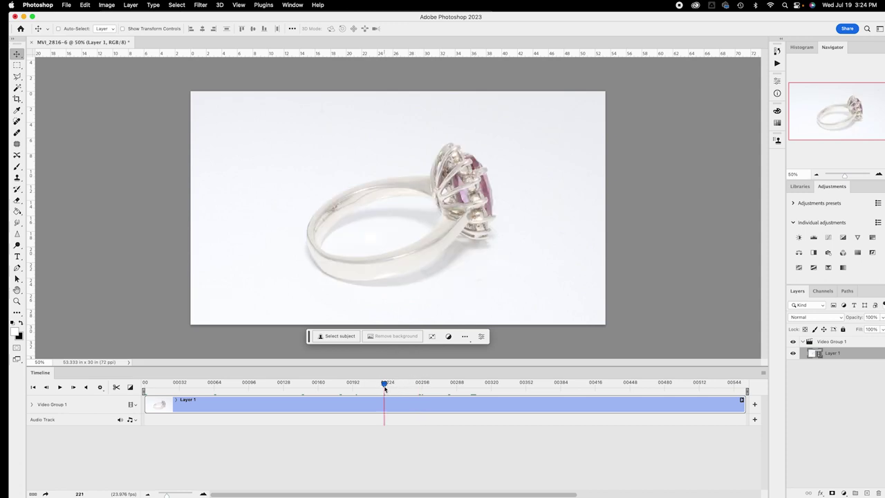
drag(385, 387, 376, 389)
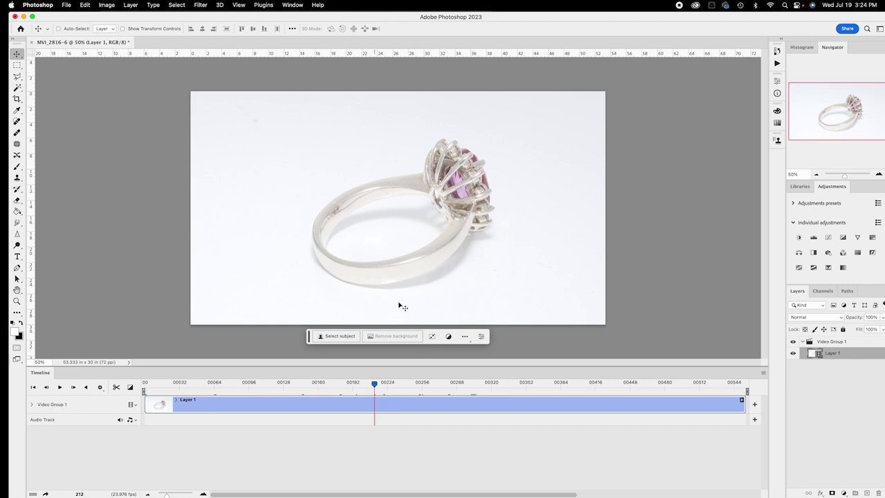
click(116, 388)
click(277, 405)
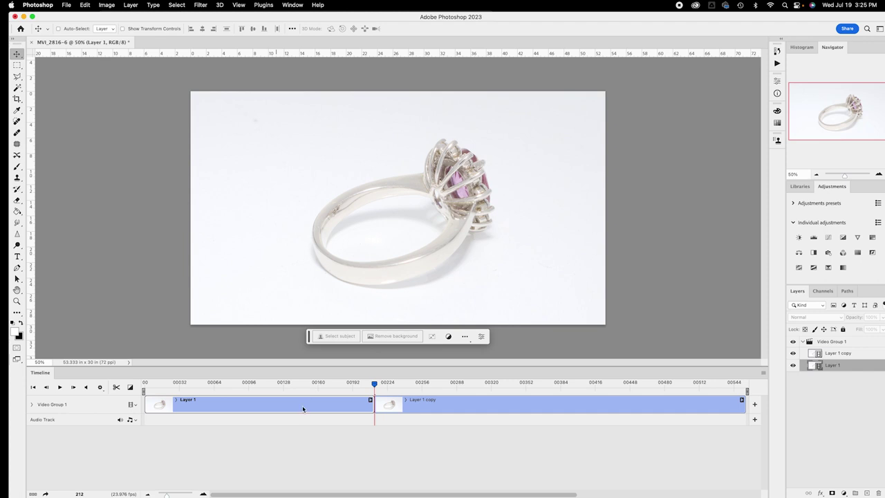
key(Delete)
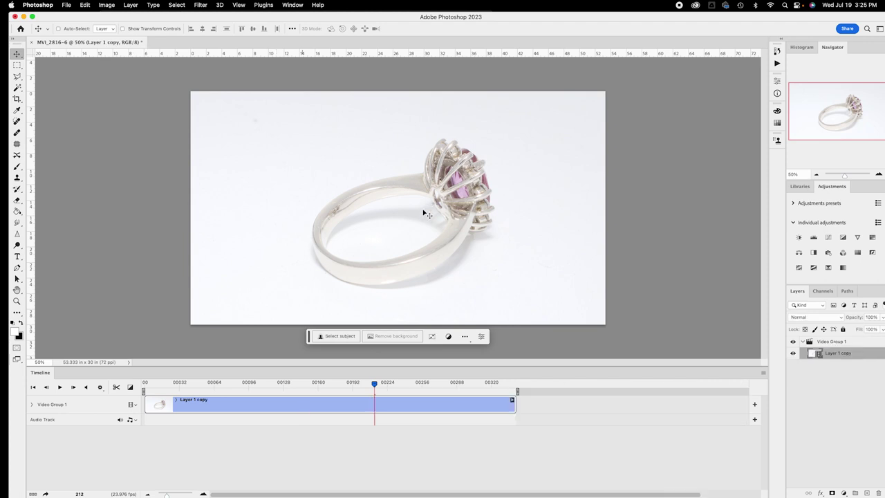
Step: At the clip's first frame, place a horizontal guide at the ring's top edge, about 6 in, and a vertical guide at its right edge, about 39 in
click(34, 388)
click(238, 5)
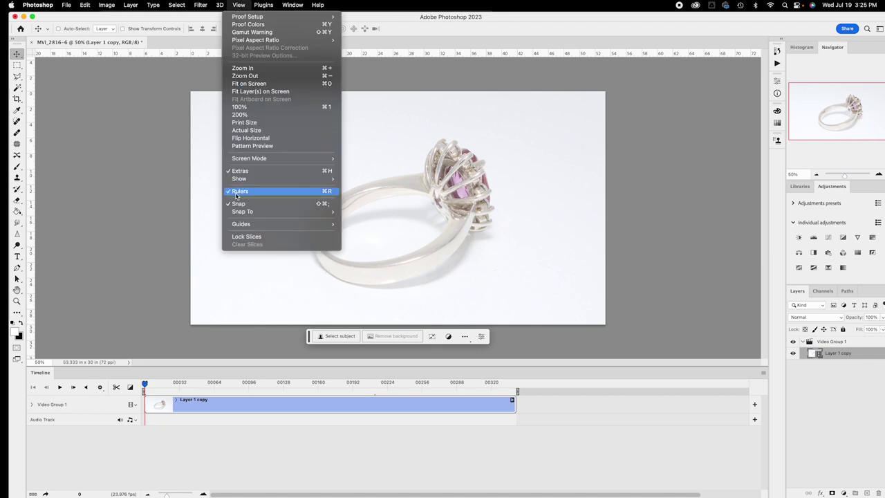
click(437, 117)
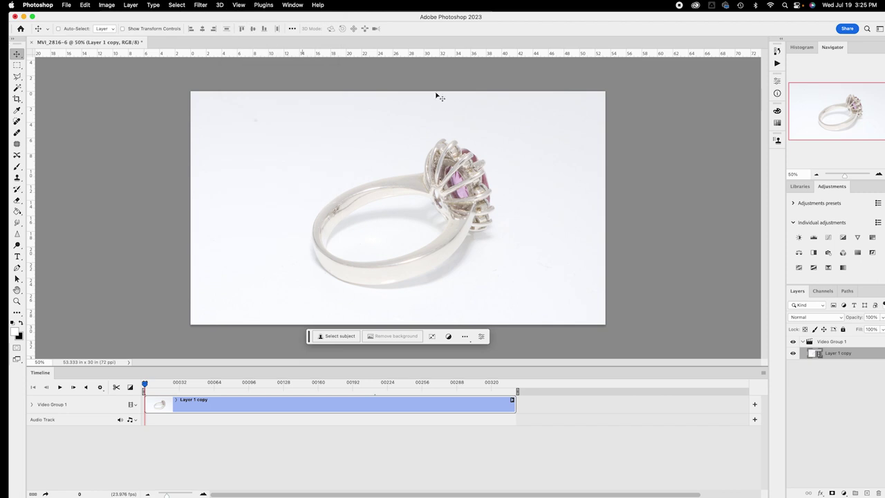
drag(439, 52, 436, 137)
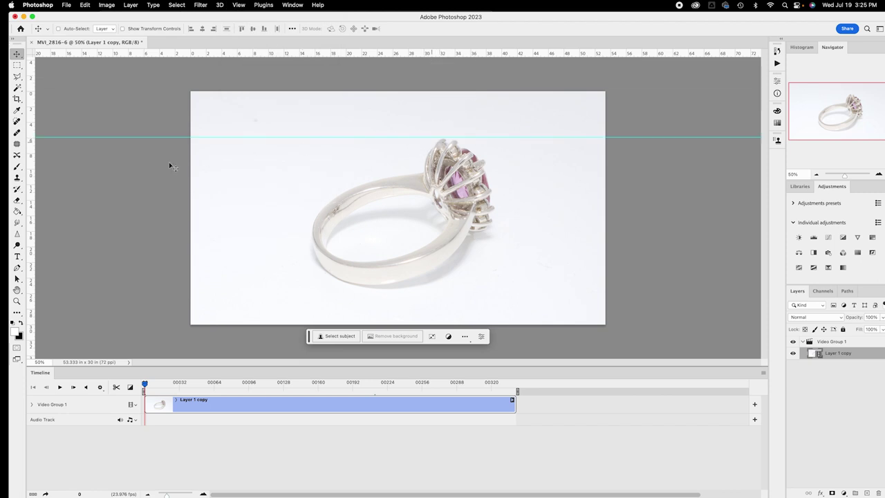
drag(29, 189, 494, 180)
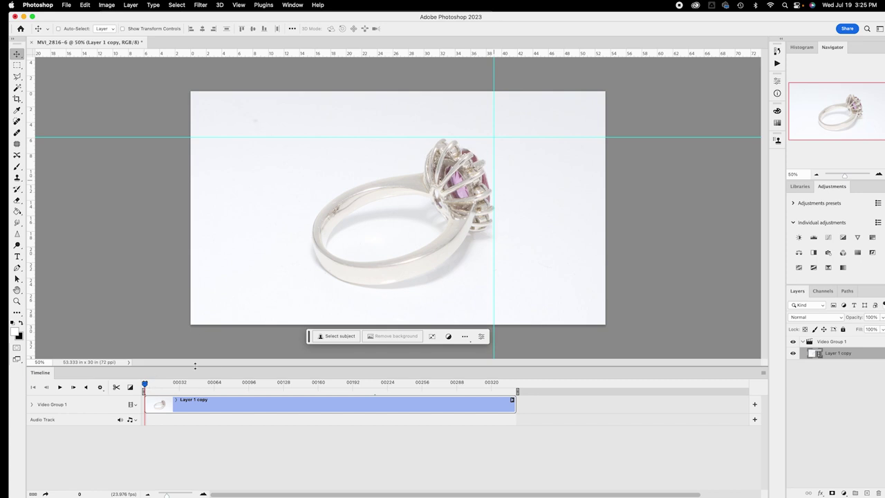
Step: Split the clip at frame 238, where the ring lines up with the guides again, and delete the part after the cut
key(Right)
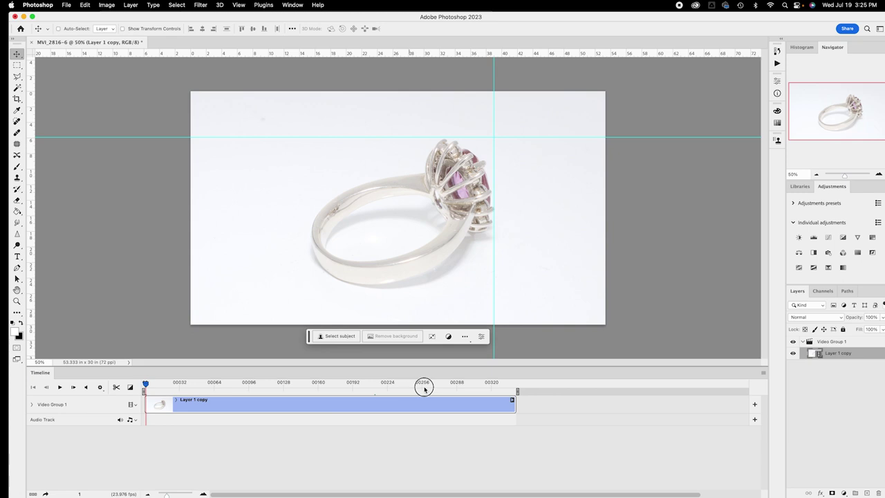
click(425, 384)
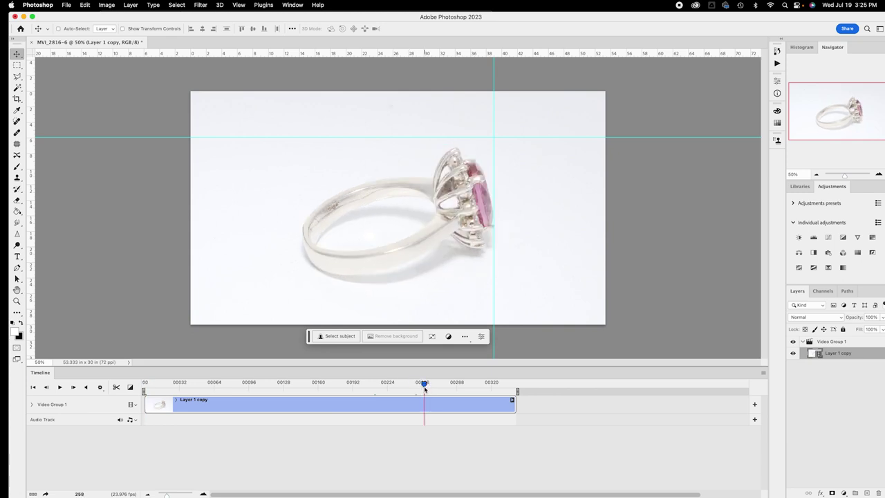
key(Left)
click(411, 390)
drag(410, 388, 402, 389)
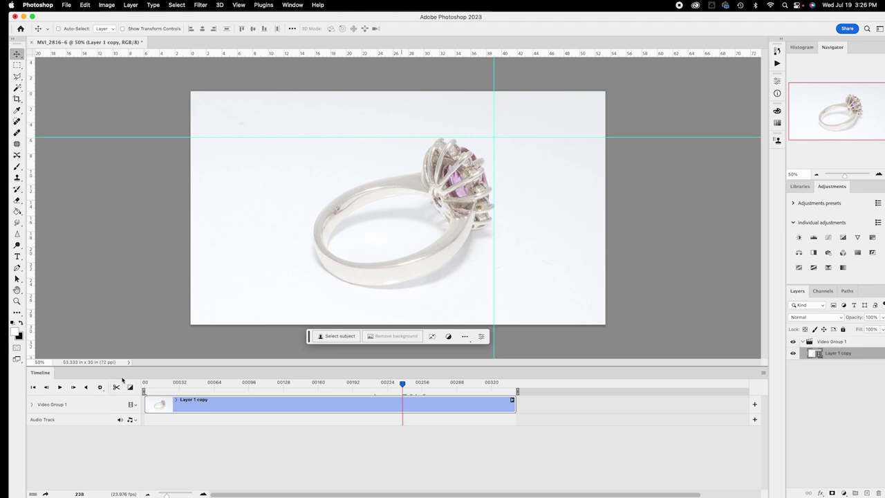
click(117, 388)
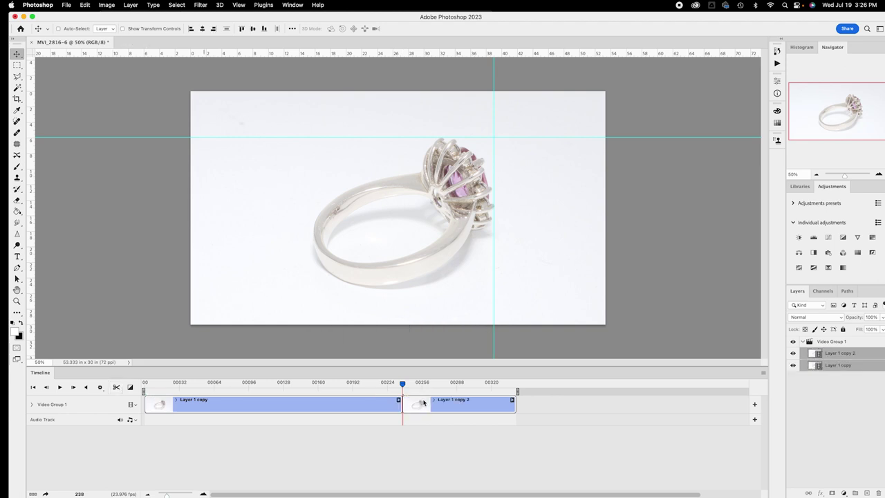
click(455, 407)
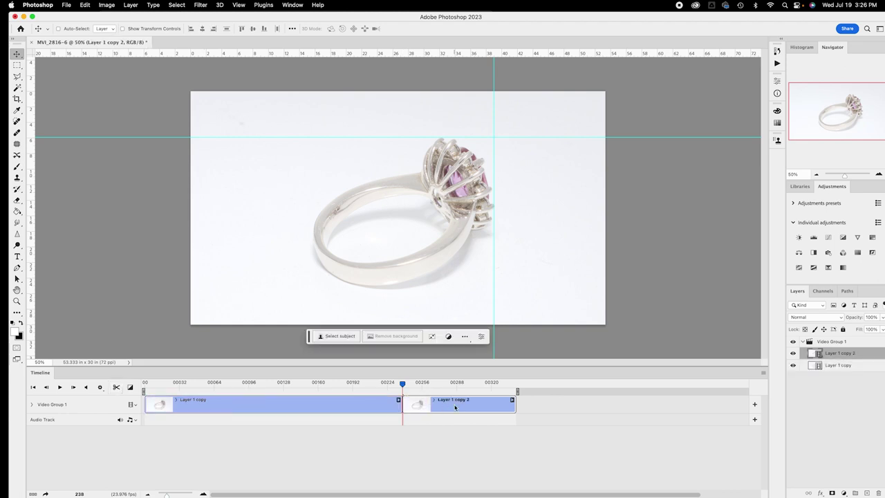
key(Delete)
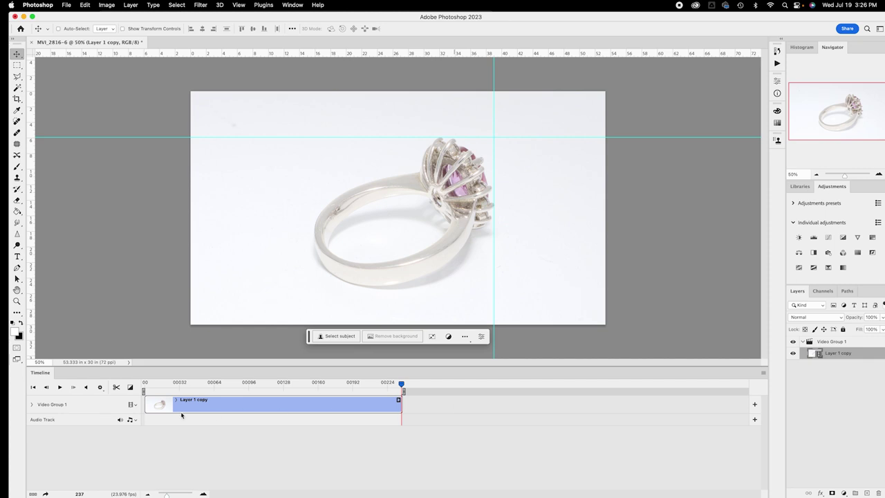
Step: Go to frame 29 and add a vertical guide just left of the ring band at about 12.5 in
click(34, 389)
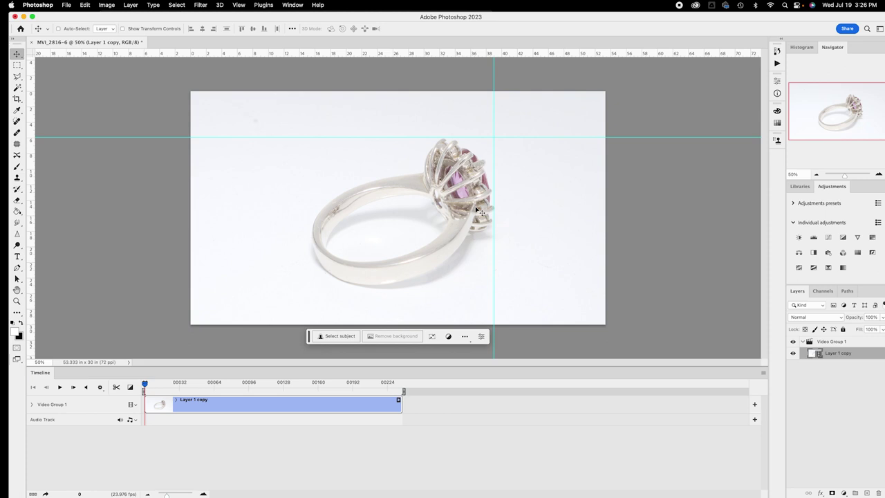
click(170, 385)
drag(169, 385, 176, 384)
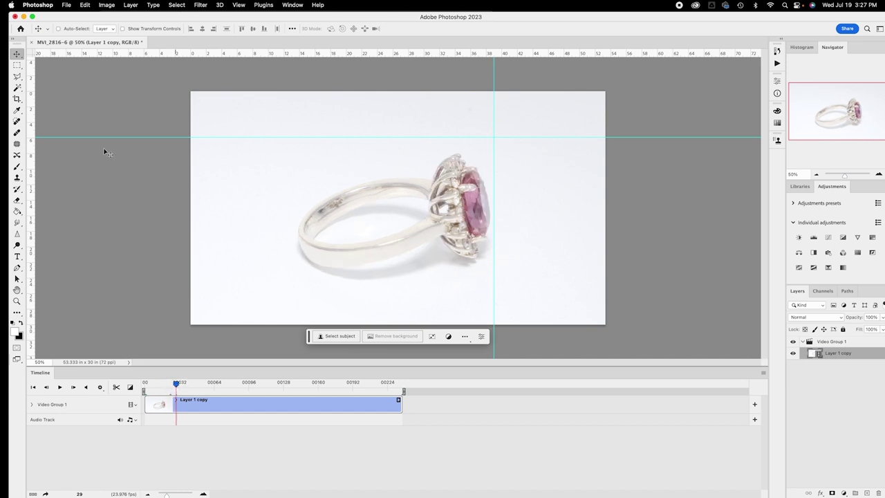
drag(30, 104, 288, 153)
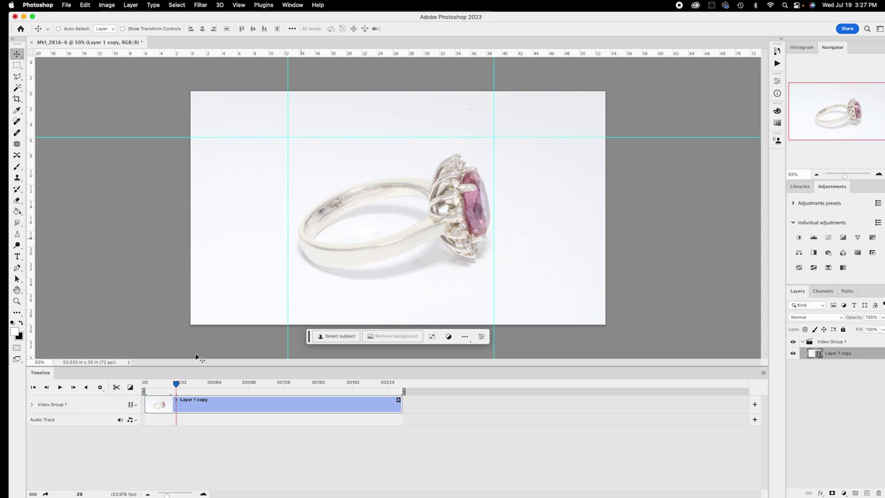
Step: Go to frame 138 and move the right vertical guide outward to about 41 in, clear of the ring band
click(274, 384)
drag(274, 384, 299, 384)
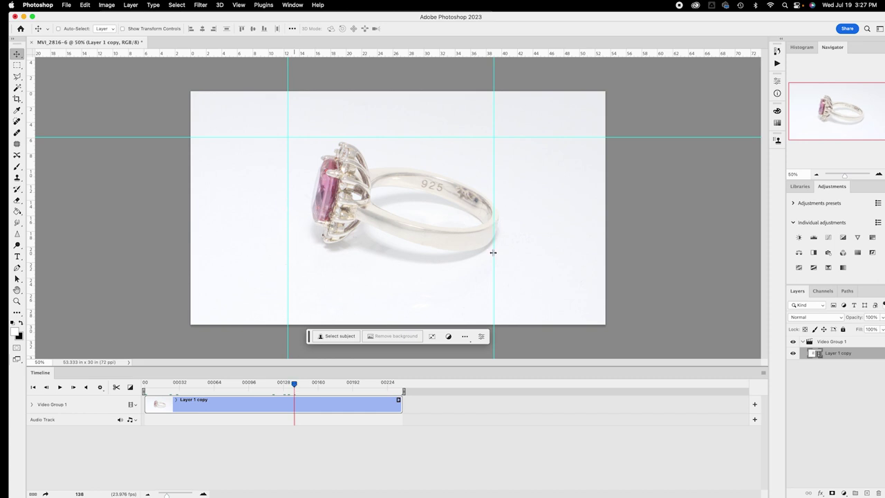
drag(493, 256, 508, 257)
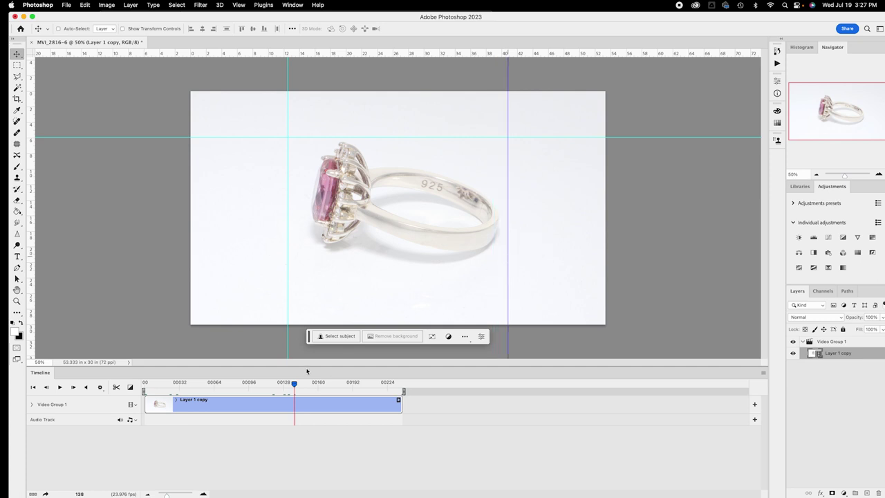
Step: Go to frame 206, where the ring stands tallest, and raise the horizontal guide to about 3.5 in, above the setting
key(Left)
key(Left)
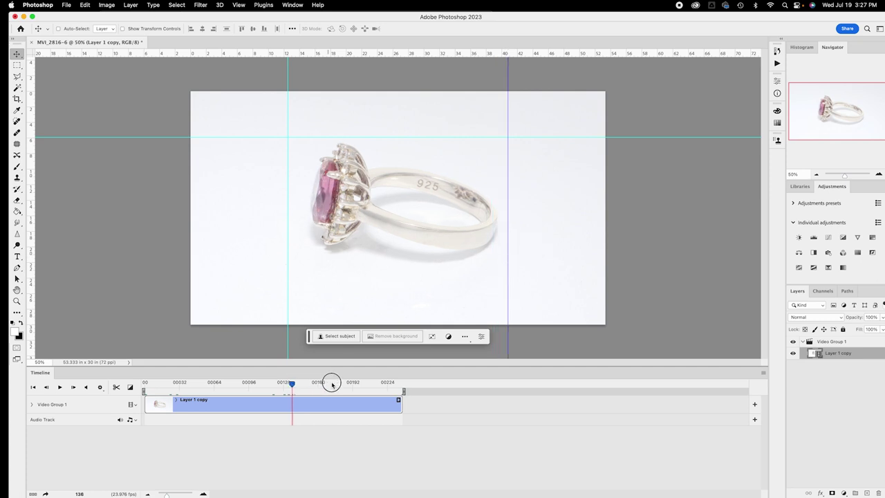
drag(330, 385, 354, 385)
click(349, 385)
click(359, 386)
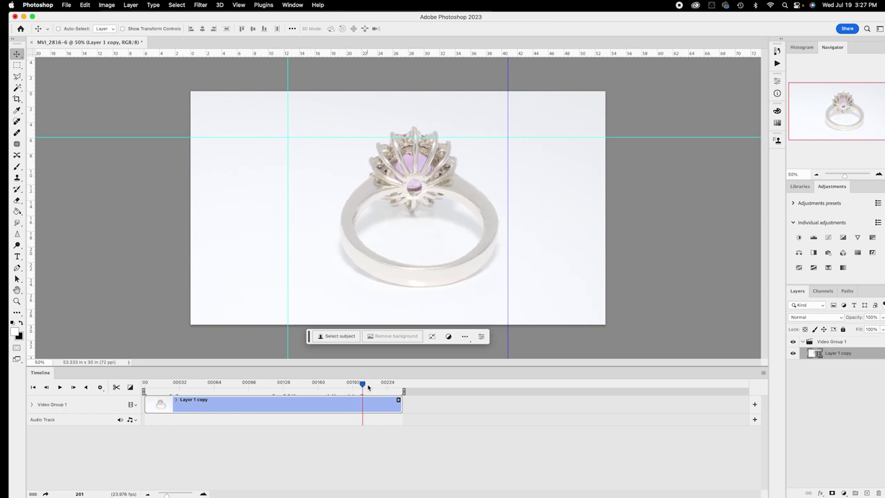
click(368, 386)
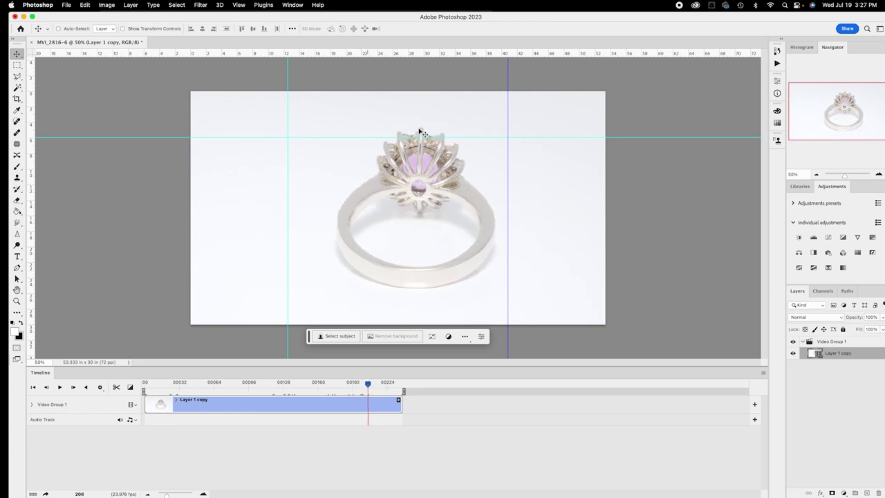
drag(456, 136, 454, 118)
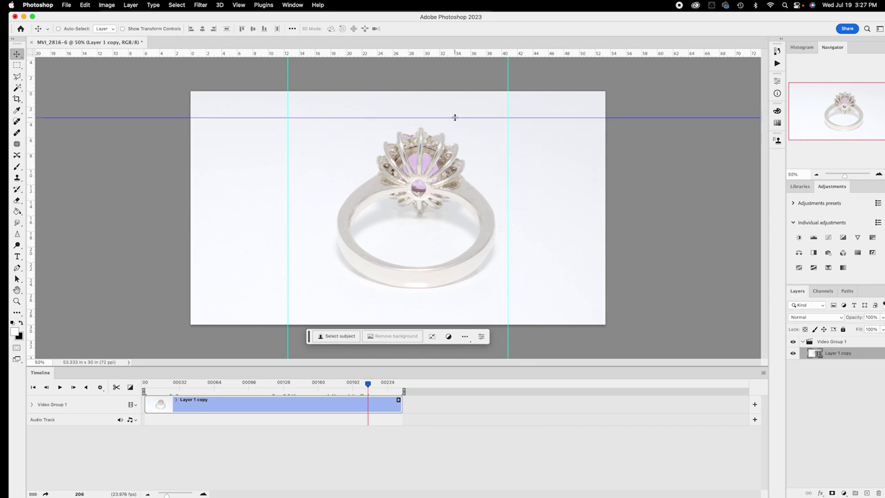
Step: Add a horizontal guide just below the ring at about 27 in and move the playhead to frame 80
drag(461, 54, 465, 302)
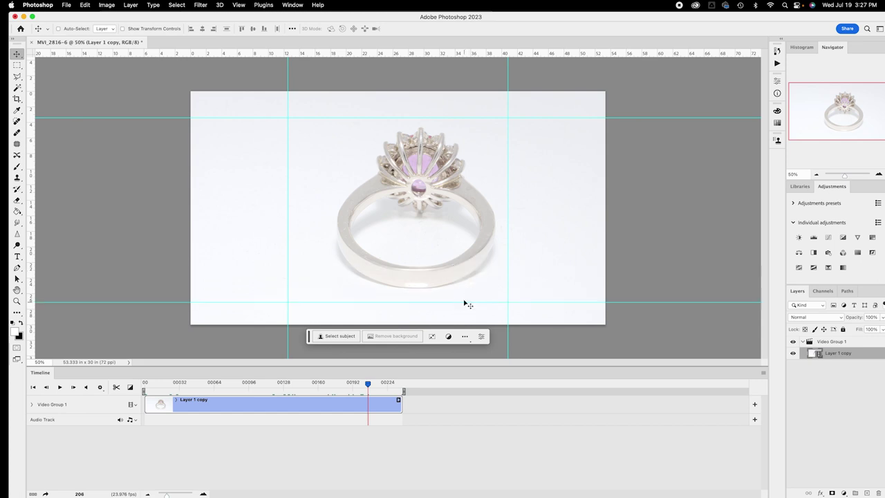
key(Left)
click(232, 391)
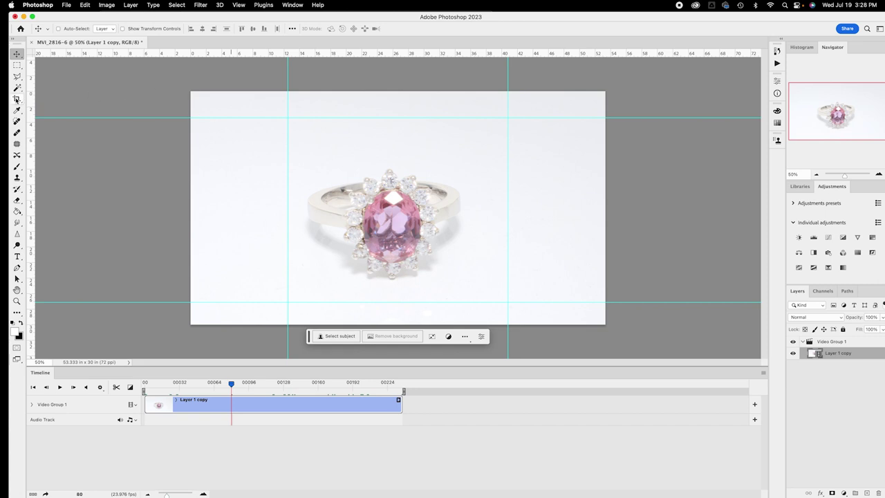
Step: Crop the canvas to the four guides around the ring, about 28.3 by 23.7 in
click(16, 98)
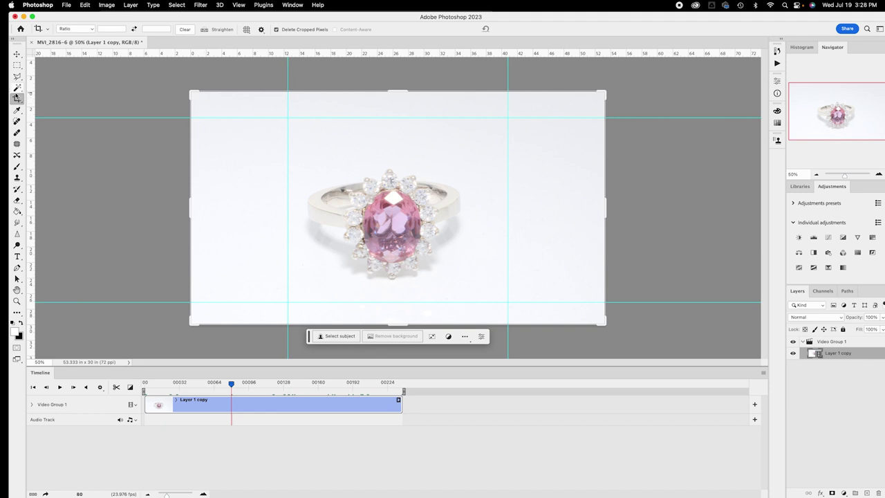
drag(190, 211, 238, 211)
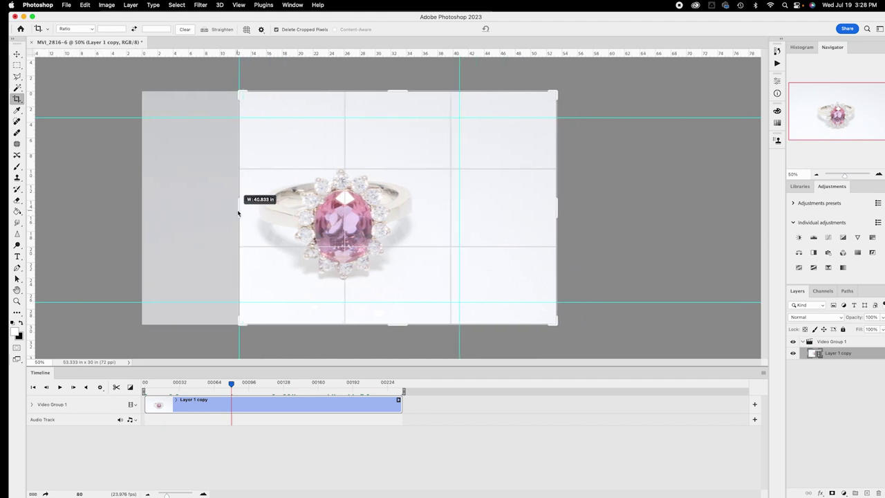
drag(558, 210, 502, 200)
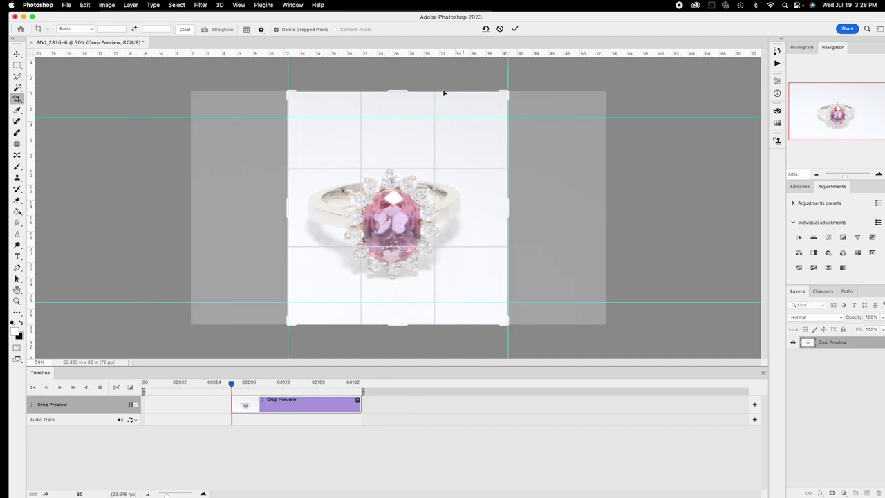
drag(404, 90, 405, 105)
drag(401, 312, 407, 299)
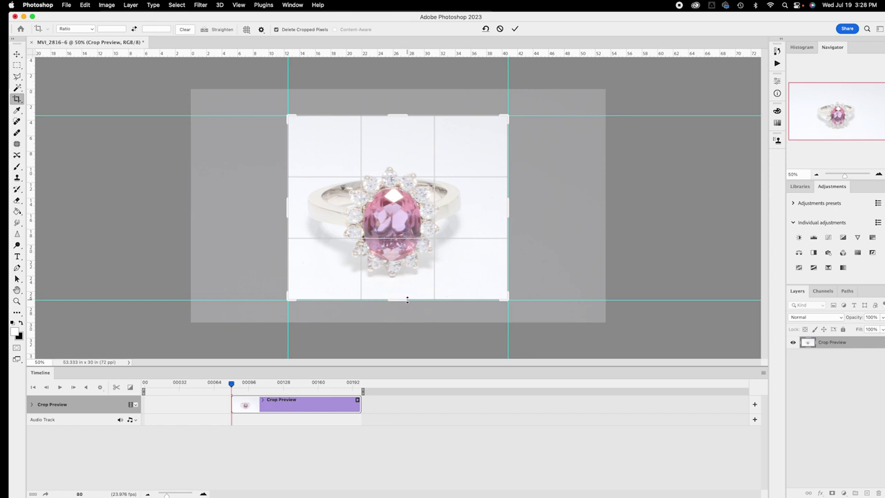
key(Return)
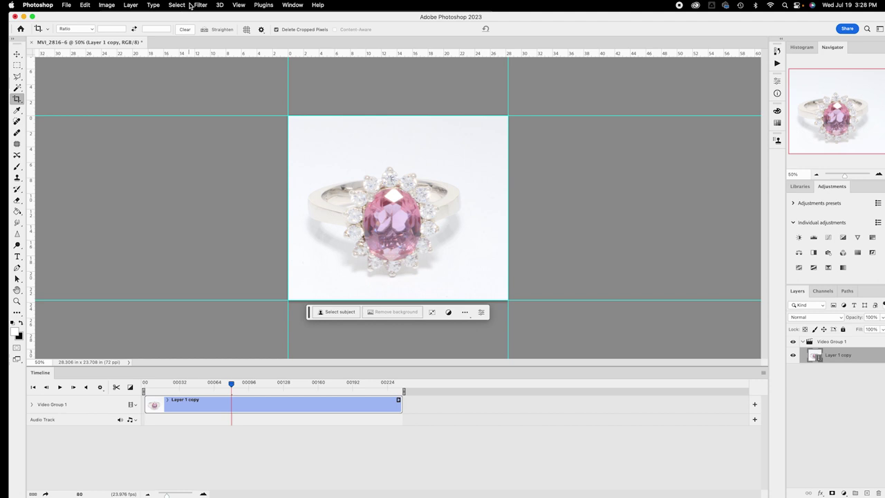
Step: Make the canvas square by switching the canvas size units to pixels and setting the height to 2038, matching the width
click(109, 6)
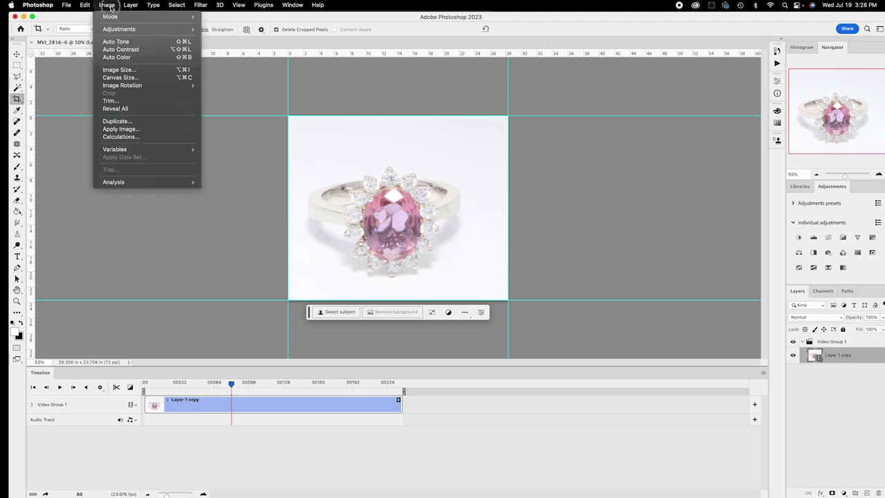
click(115, 77)
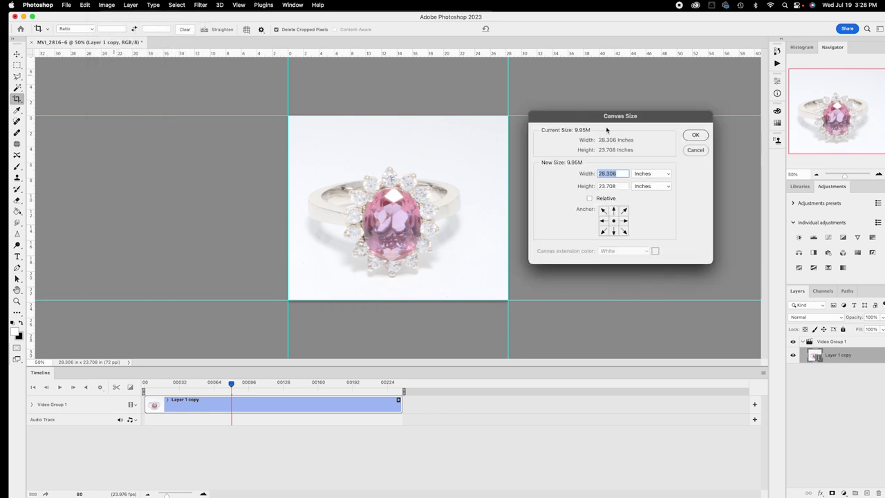
click(652, 176)
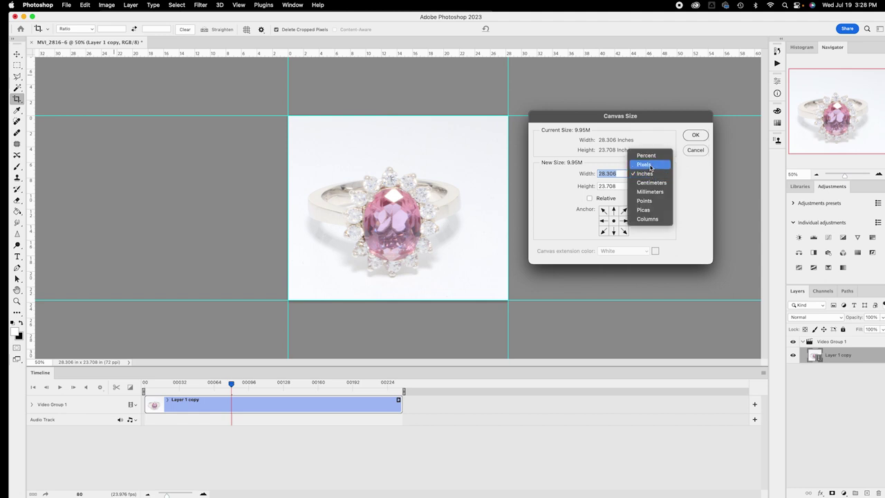
click(650, 168)
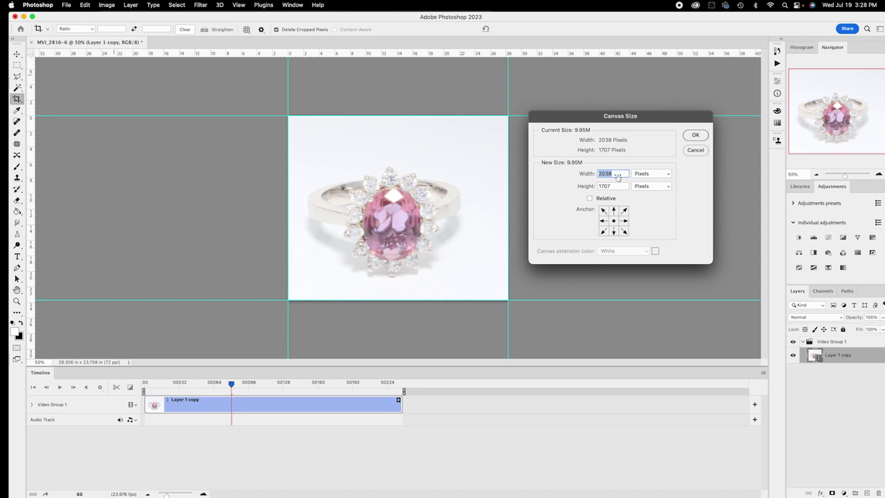
double_click(615, 185)
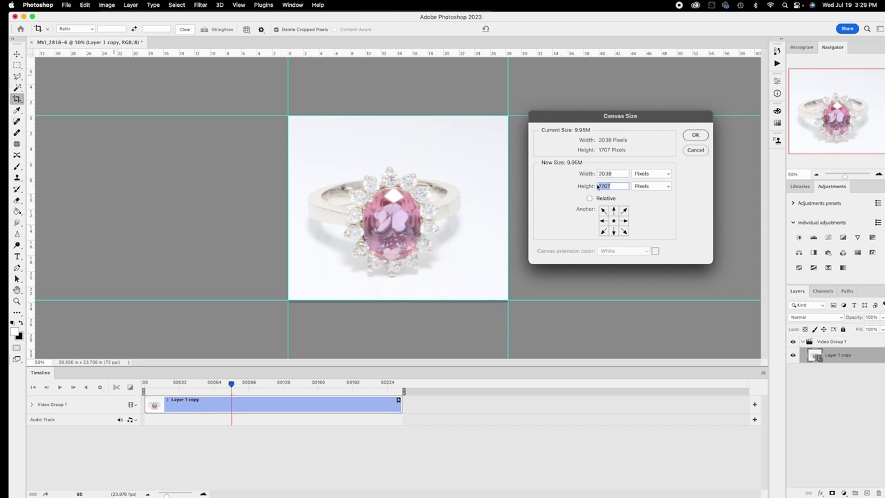
text(2038)
click(695, 137)
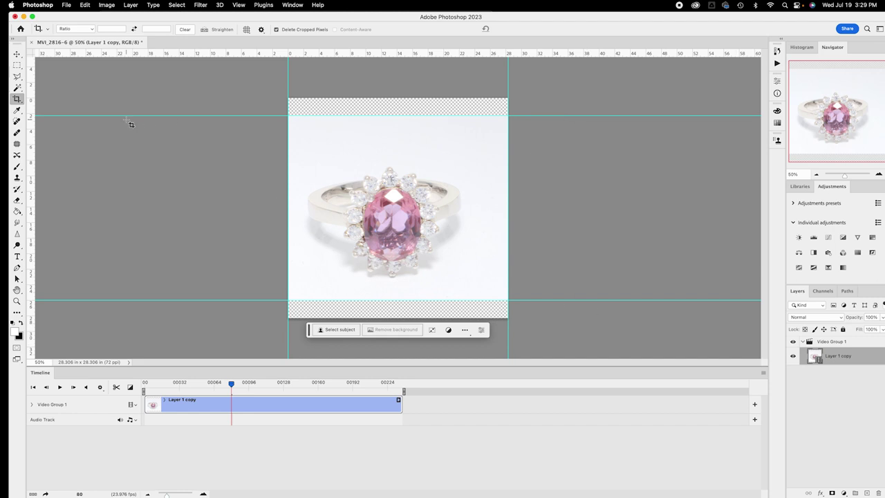
click(16, 54)
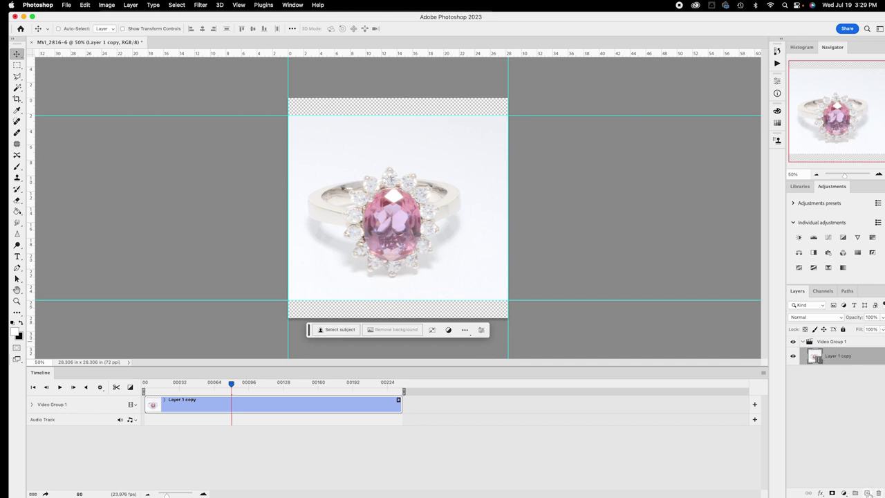
click(867, 494)
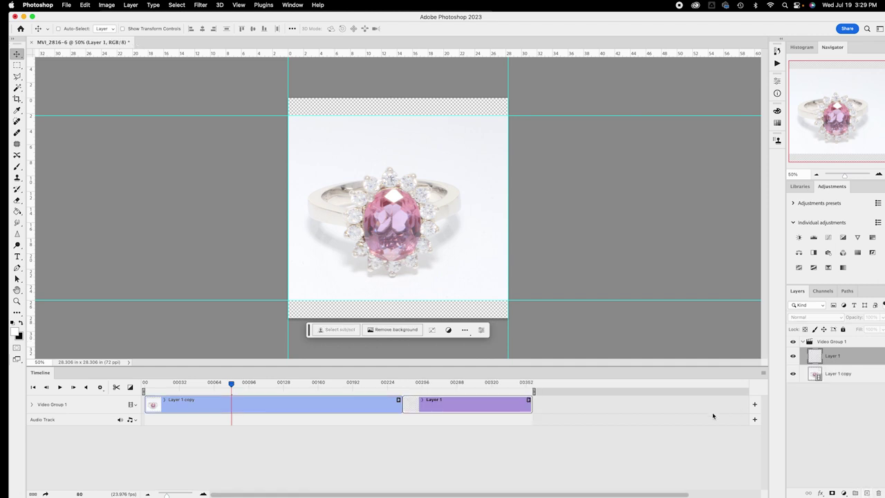
key(Delete)
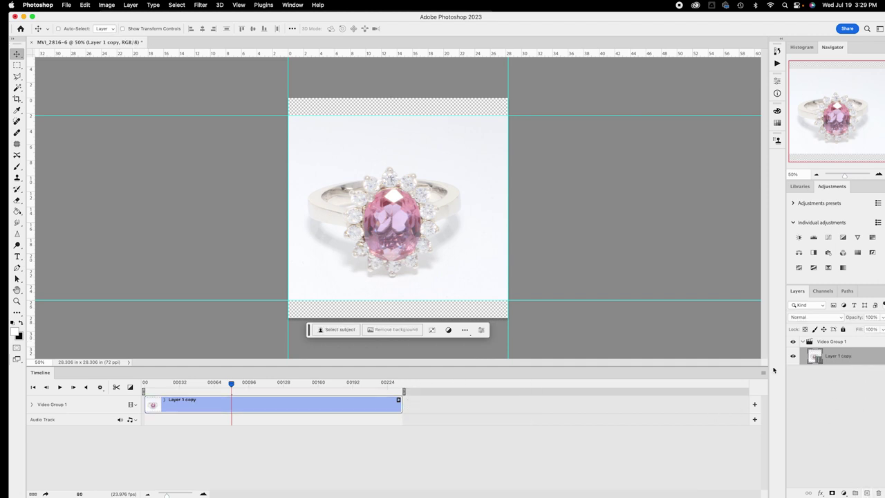
Step: Create a new video group above Video Group 1 and move the ring video clip into it
click(130, 405)
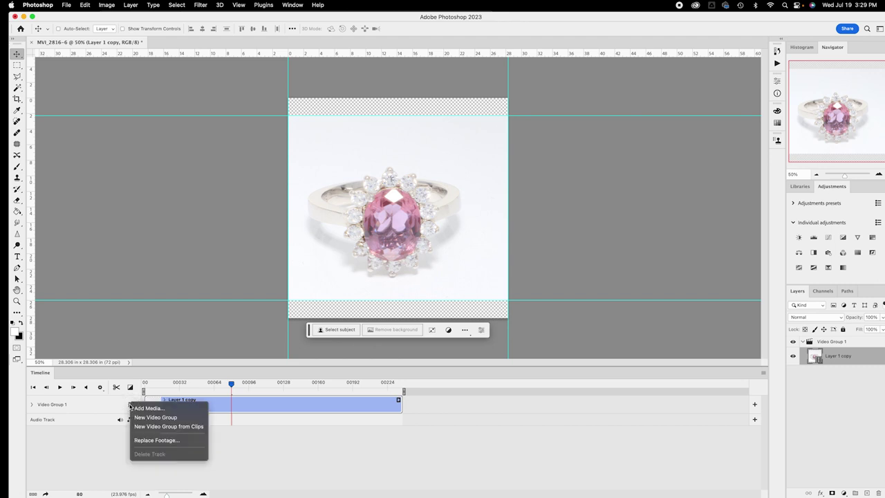
click(145, 417)
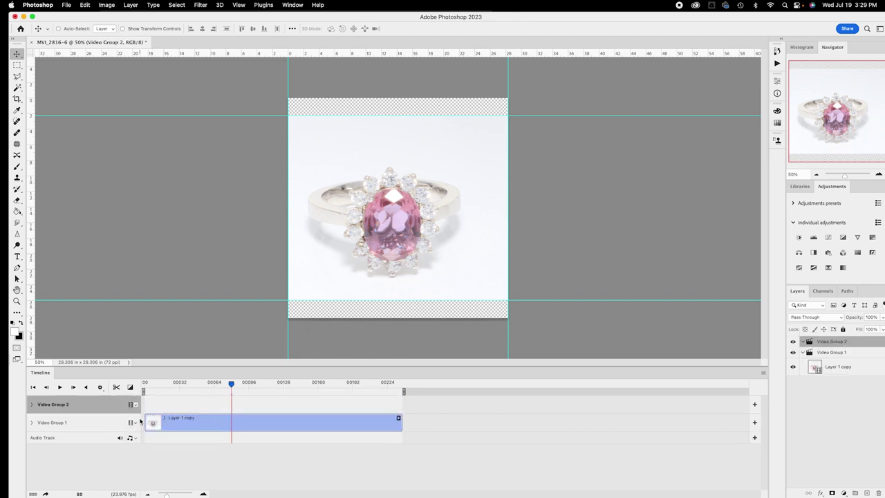
drag(188, 425, 188, 405)
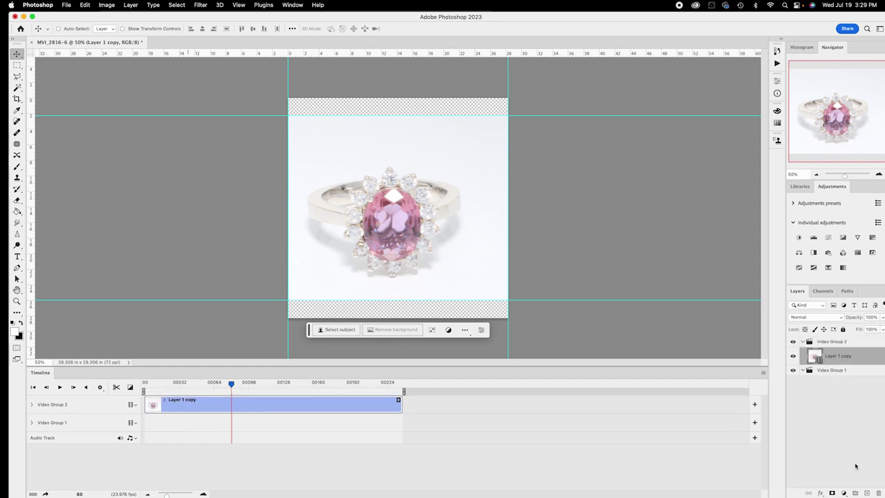
Step: Add a blank layer, move its clip to the start of Video Group 1 and match its duration to the ring clip
click(868, 493)
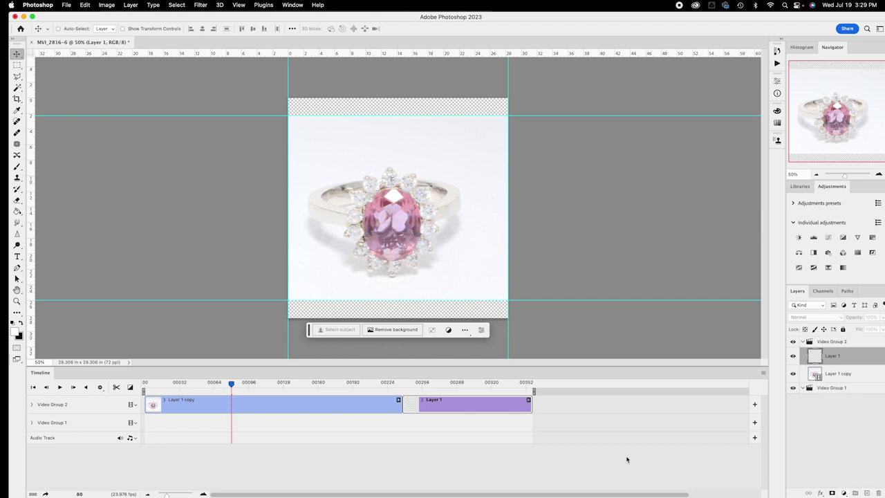
drag(465, 401, 205, 427)
drag(482, 424, 397, 421)
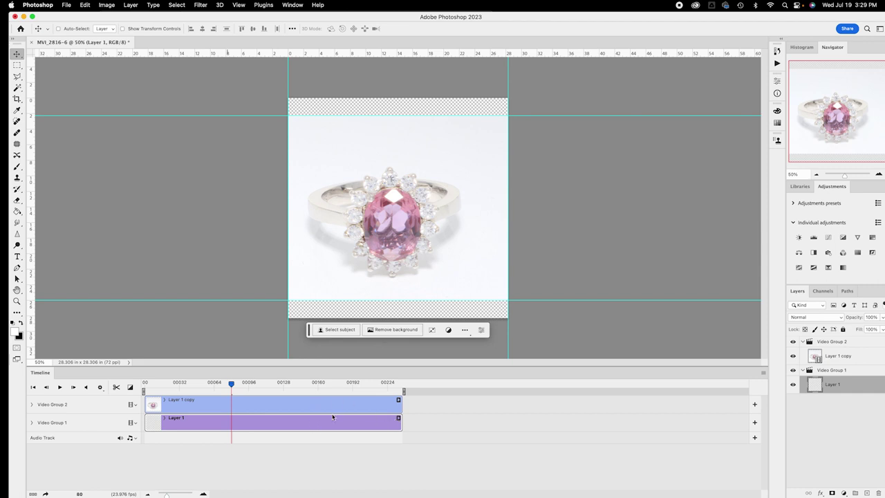
Step: Rename both the blank layer and the video group containing it to WBG
double_click(832, 384)
text(WBG)
double_click(835, 371)
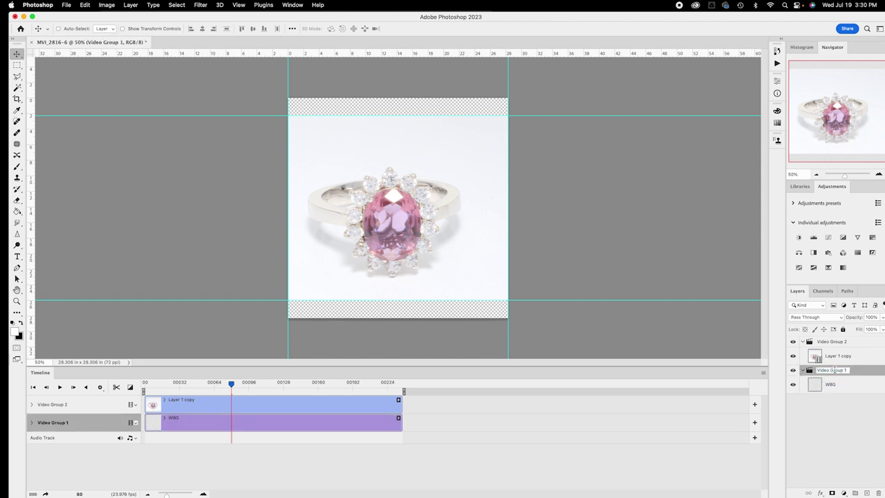
key(super+a)
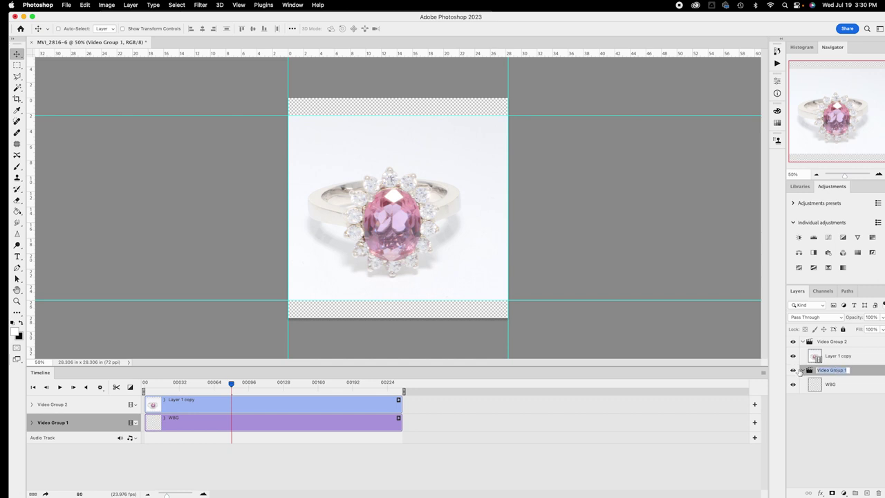
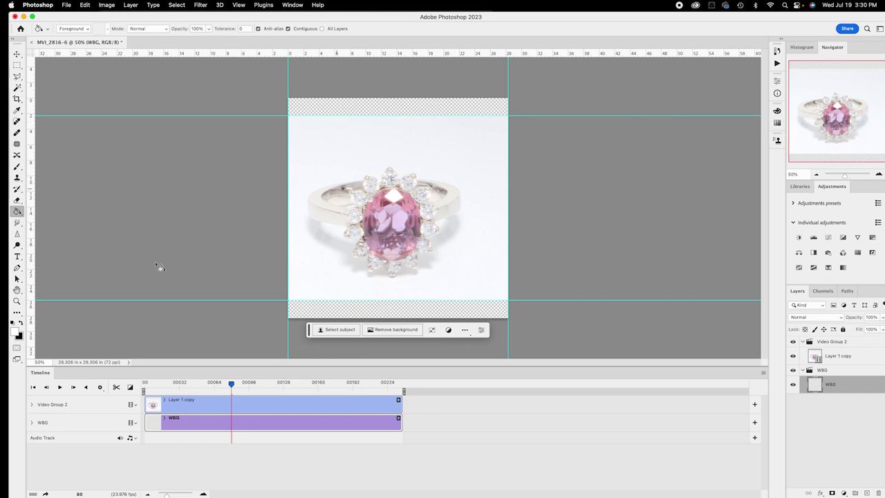
Step: Fill the WBG layer with white using the Paint Bucket, then return to the Move tool
click(778, 122)
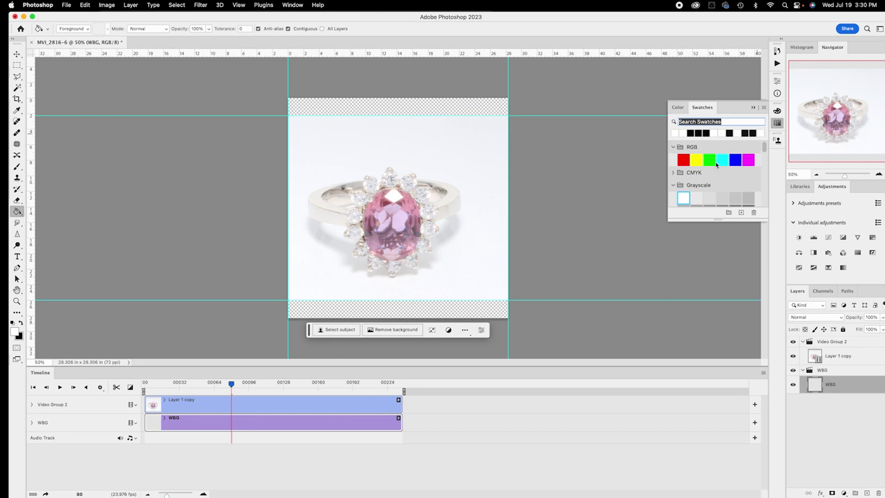
click(325, 106)
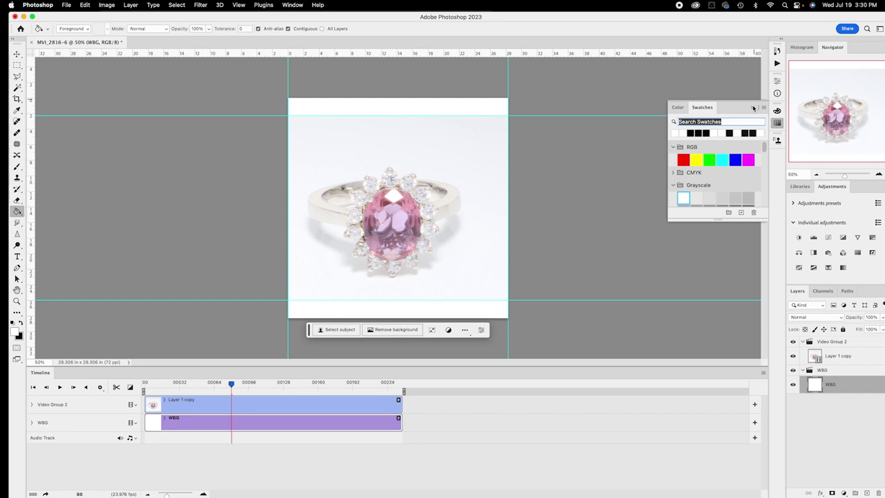
click(754, 108)
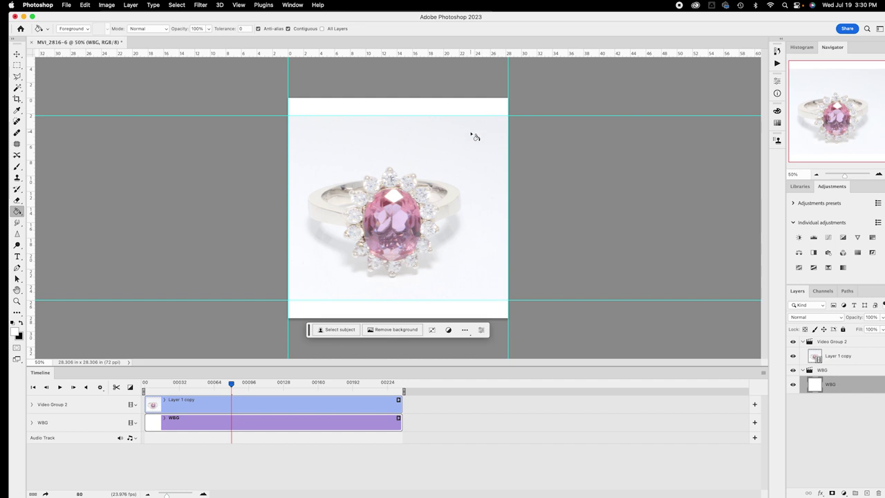
click(17, 54)
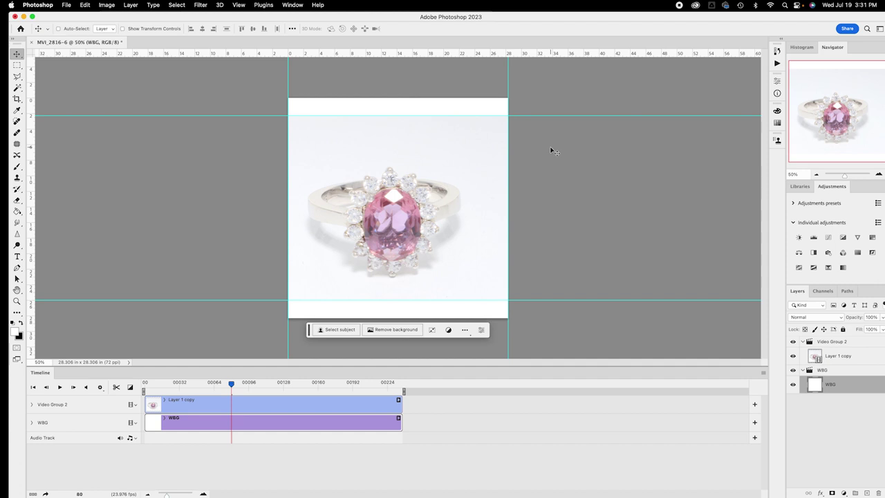
Step: Add Exposure, Levels and Hue/Saturation adjustment layers clipped to the ring video layer and look through their settings
click(802, 344)
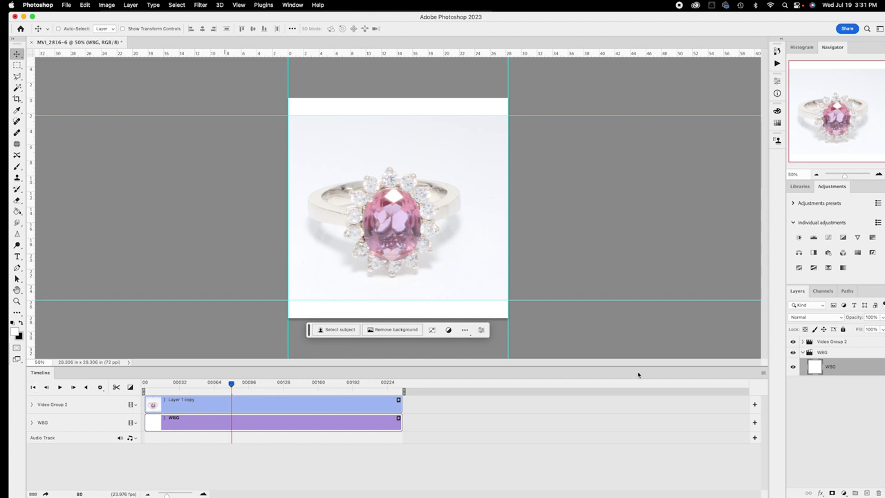
click(802, 342)
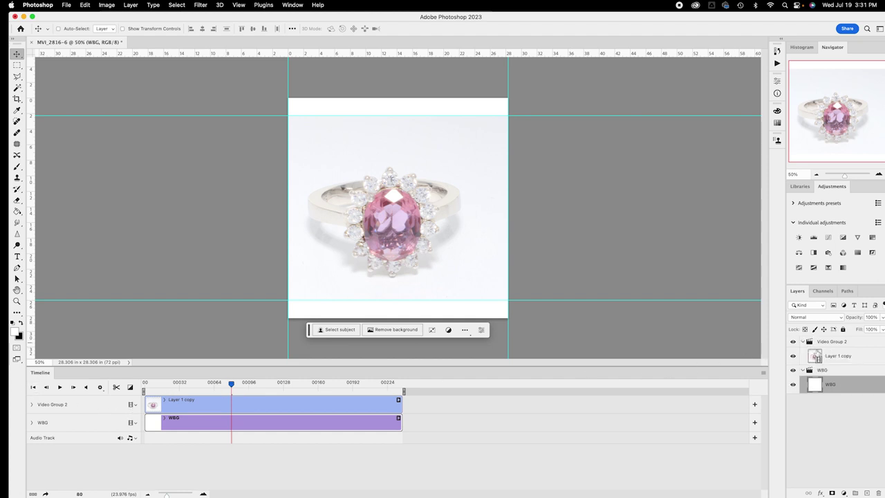
click(834, 357)
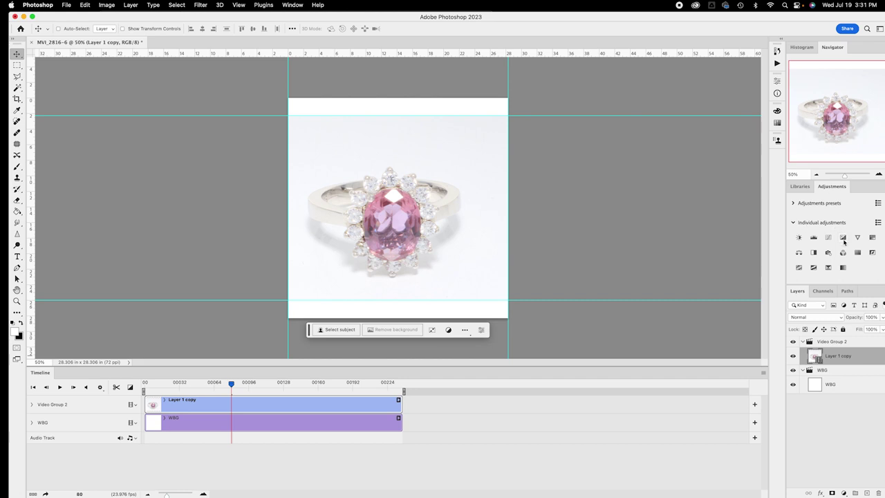
click(843, 238)
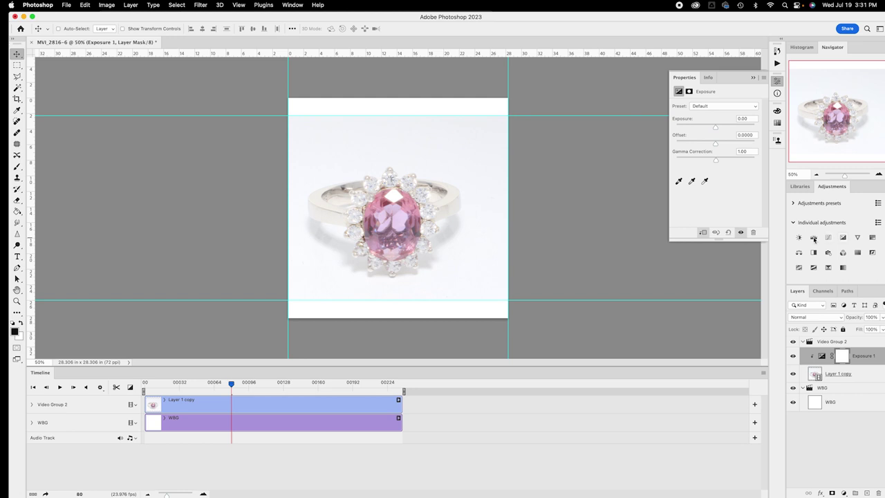
click(814, 238)
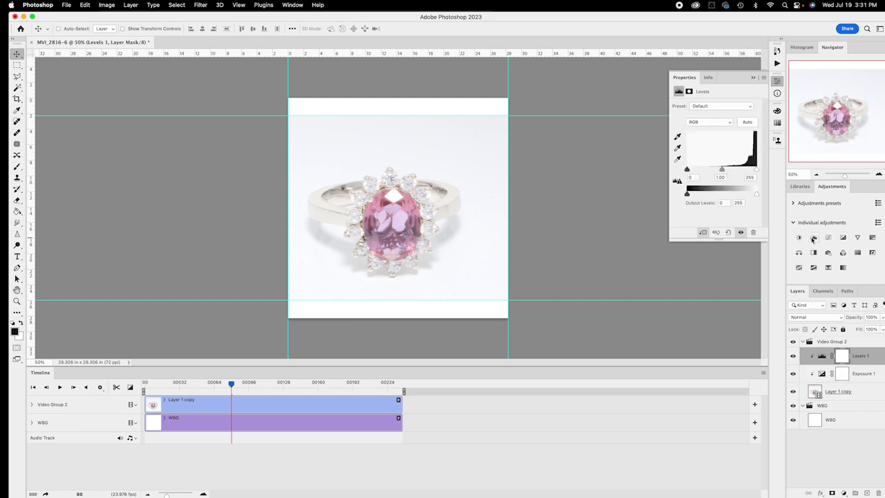
click(873, 238)
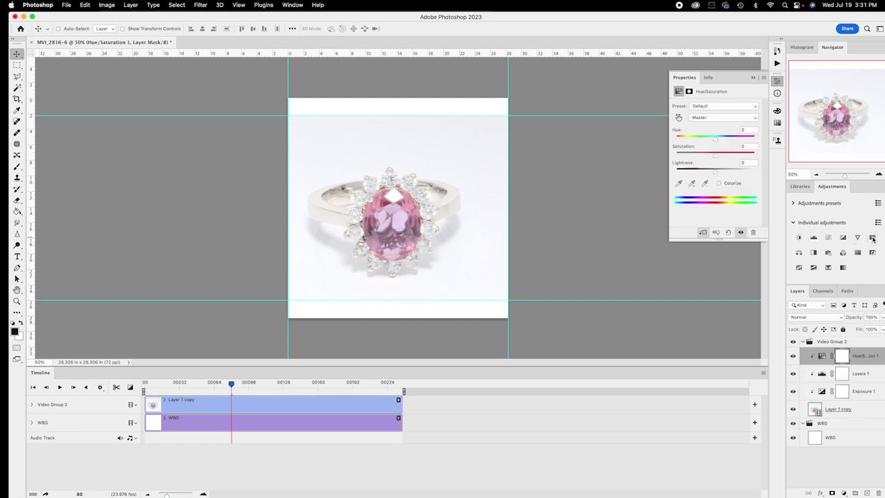
click(841, 391)
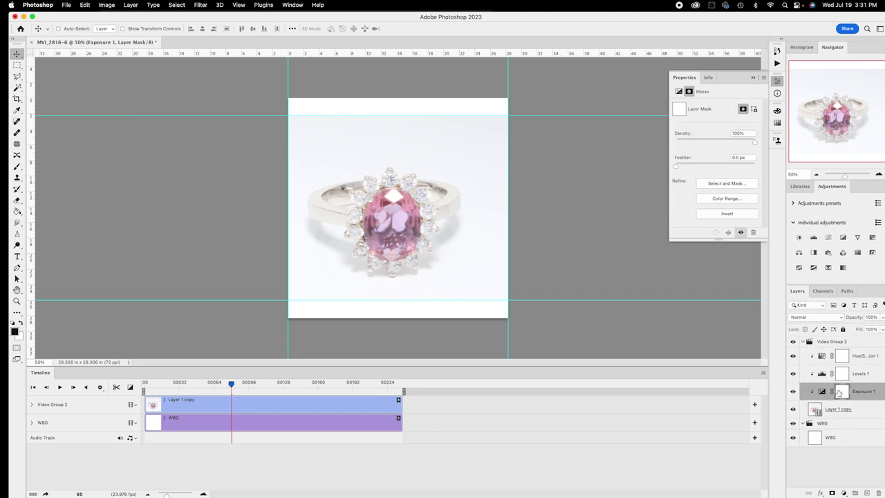
click(822, 373)
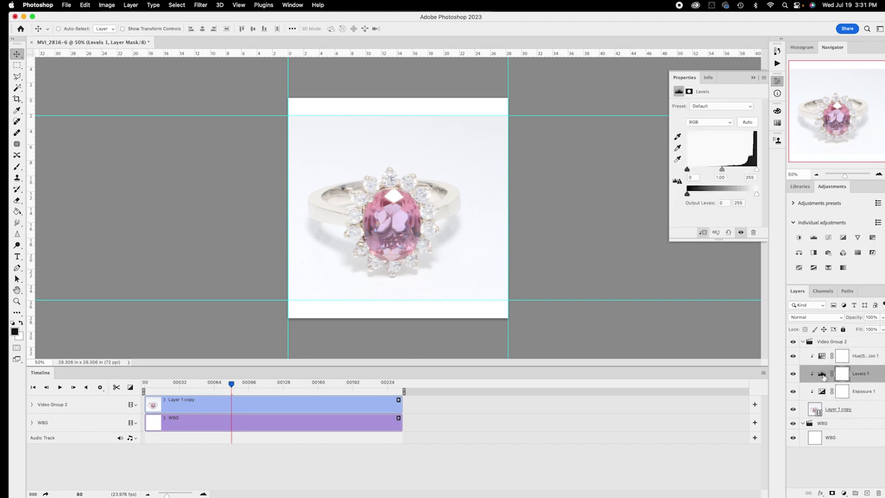
click(822, 356)
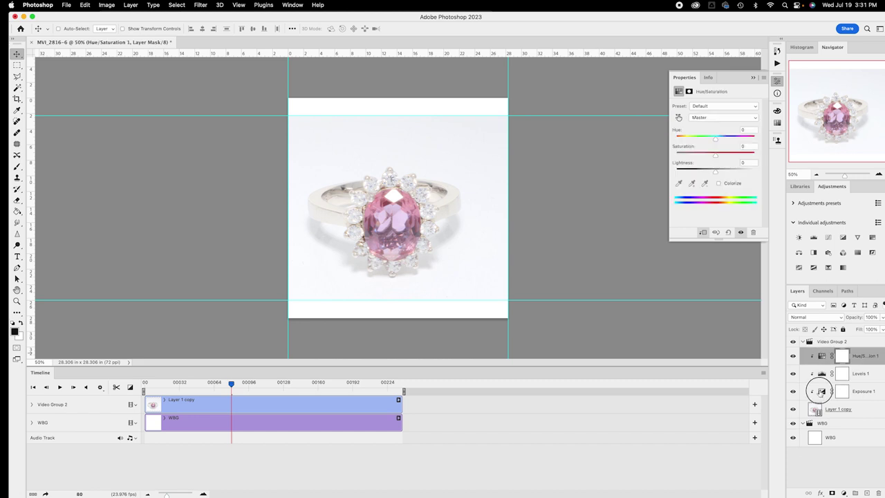
click(822, 393)
click(822, 374)
click(821, 355)
click(822, 392)
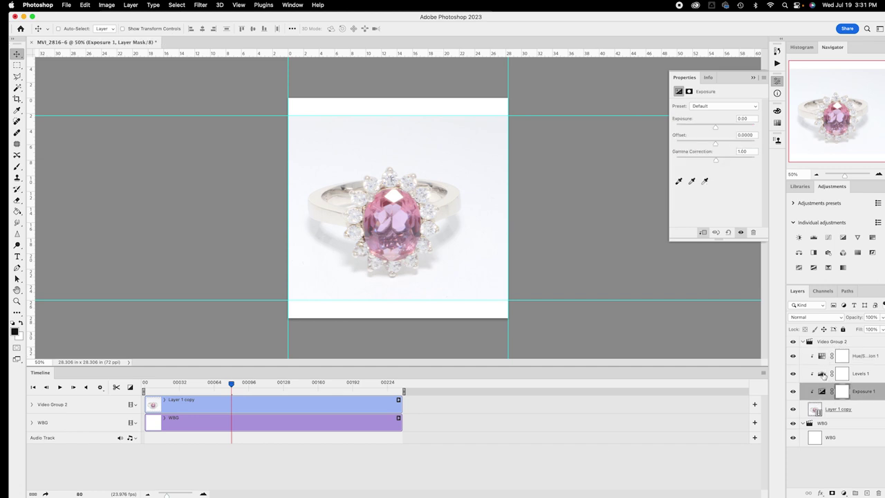
Step: In the Levels 1 adjustment, sample the grey background near the image's upper-right corner as white point and raise the black input level to 78
click(823, 375)
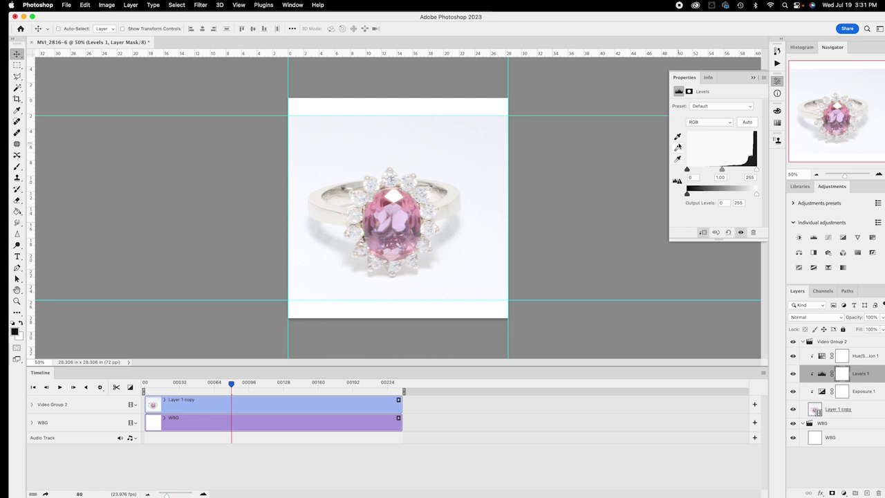
click(677, 160)
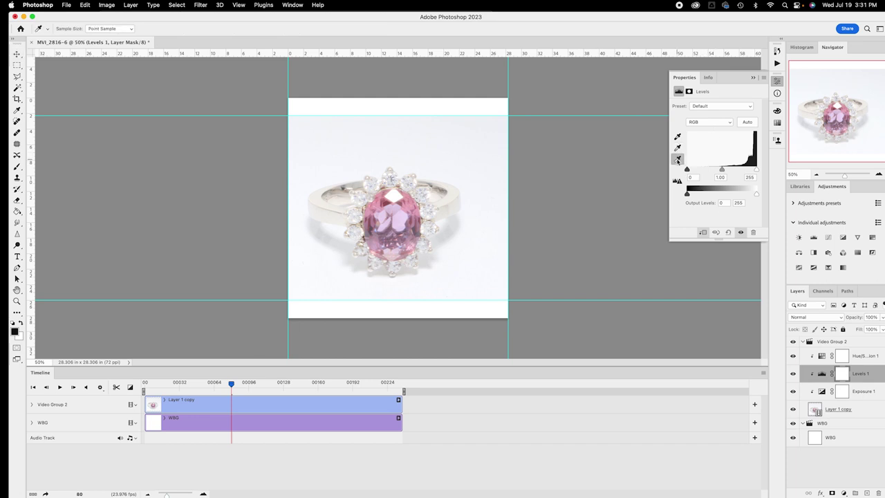
click(486, 134)
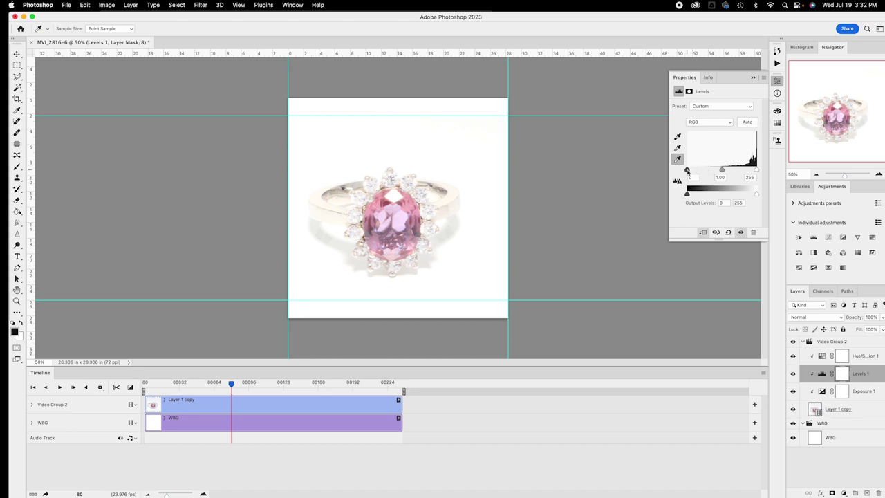
drag(687, 169, 708, 171)
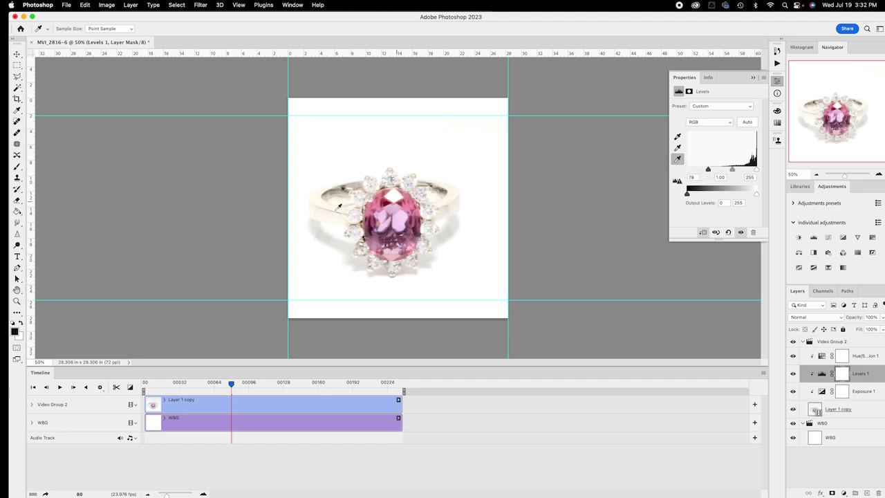
Step: Set the offset of the Exposure 1 adjustment layer to -0.08
click(821, 392)
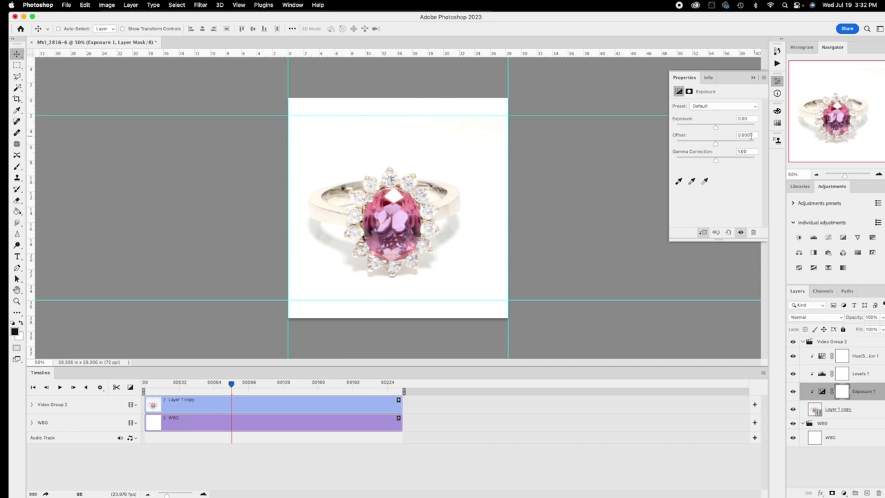
click(756, 134)
text(-)
text(0)
text(1)
key(BackSpace)
text(8)
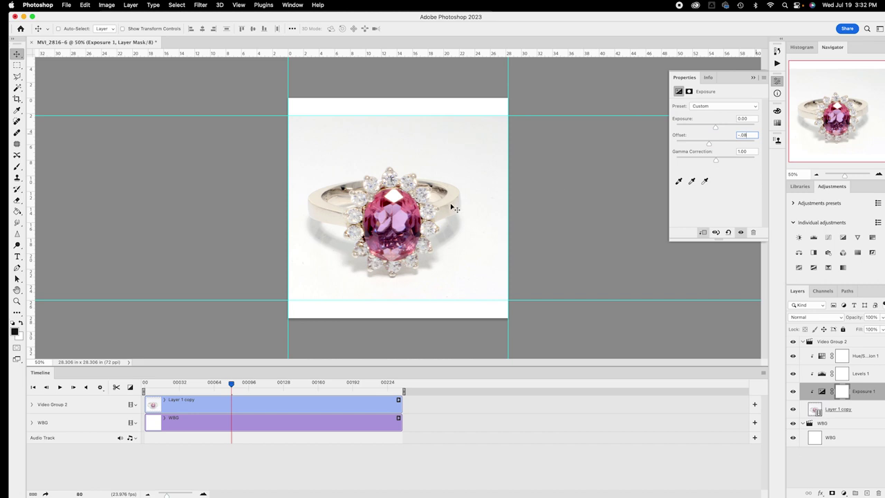
Step: Duplicate the Levels 1 adjustment layer
click(823, 374)
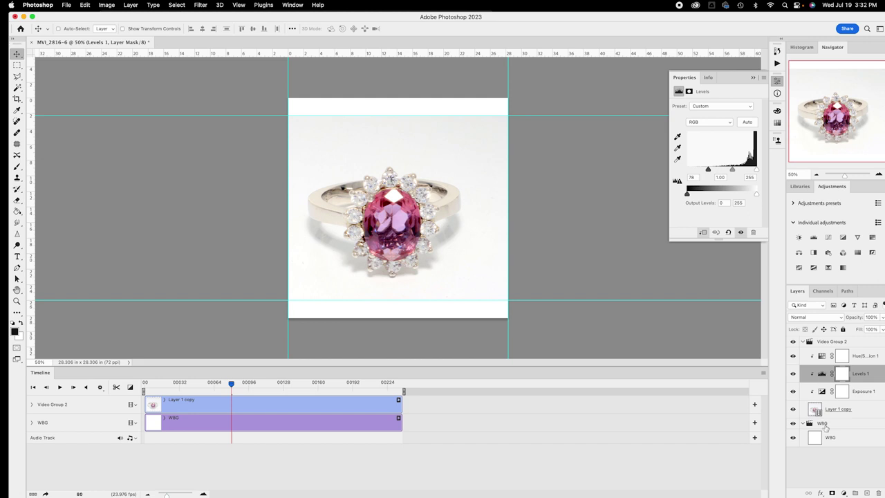
click(868, 492)
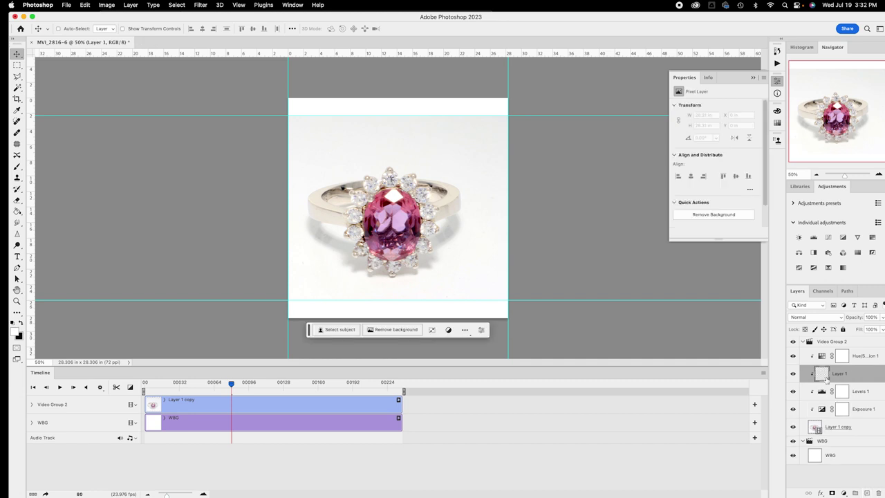
key(super+z)
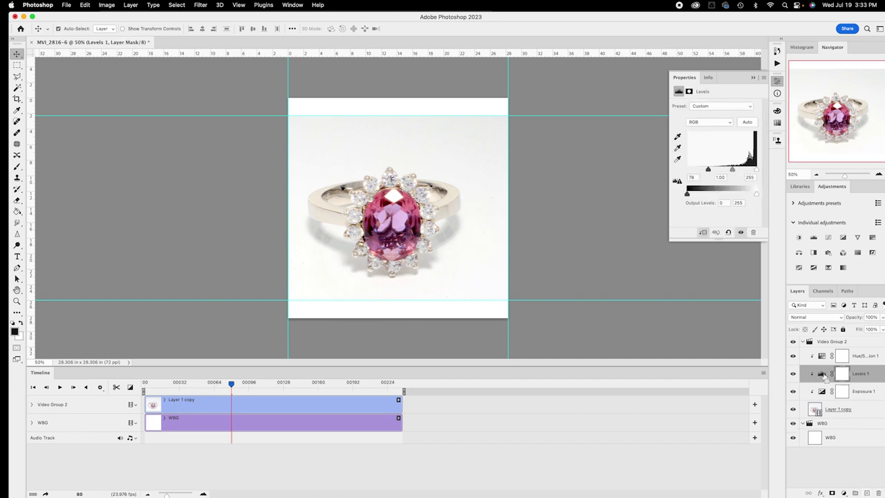
key(super+j)
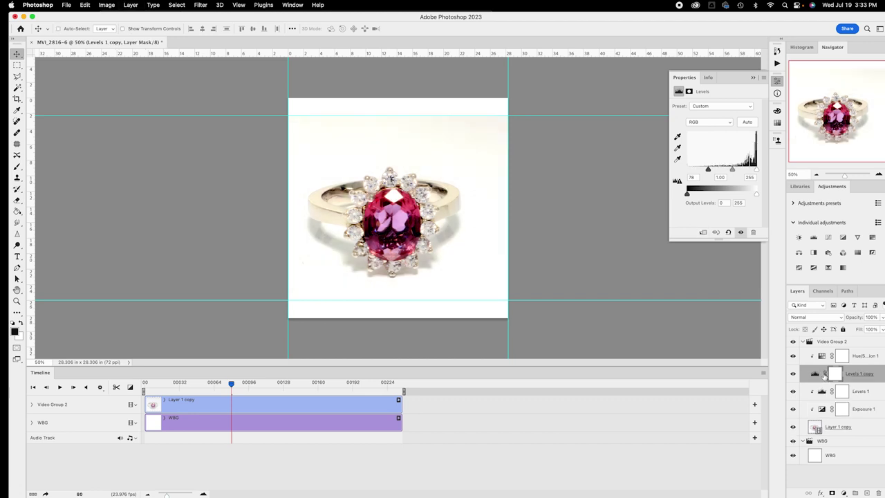
Step: On the Levels copy, reset the black input level to 0 and sample the background near the upper-right corner as white point
click(812, 374)
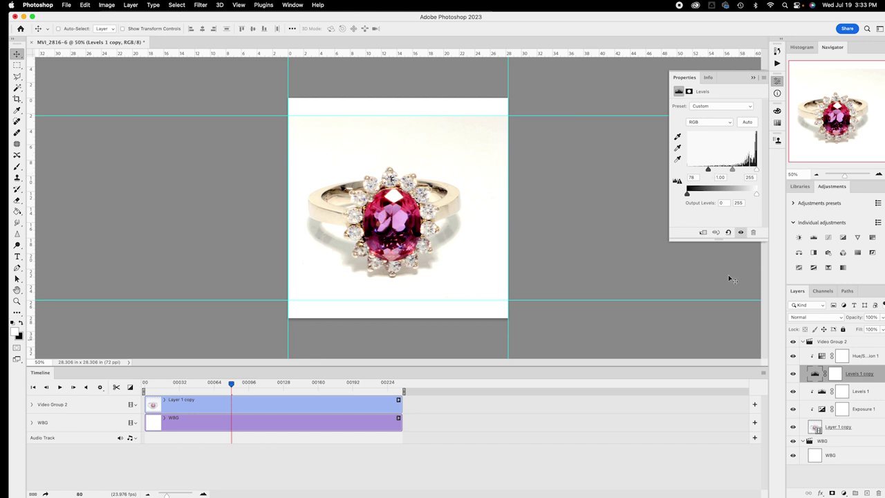
drag(707, 171, 657, 174)
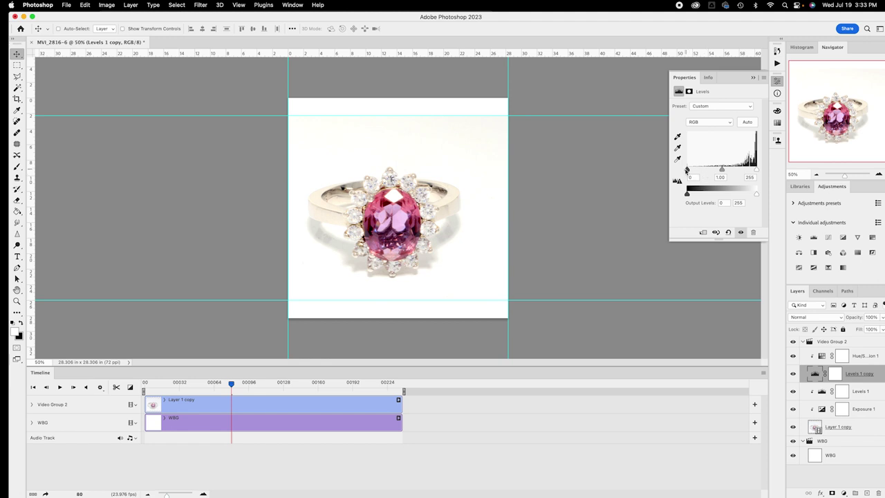
click(677, 159)
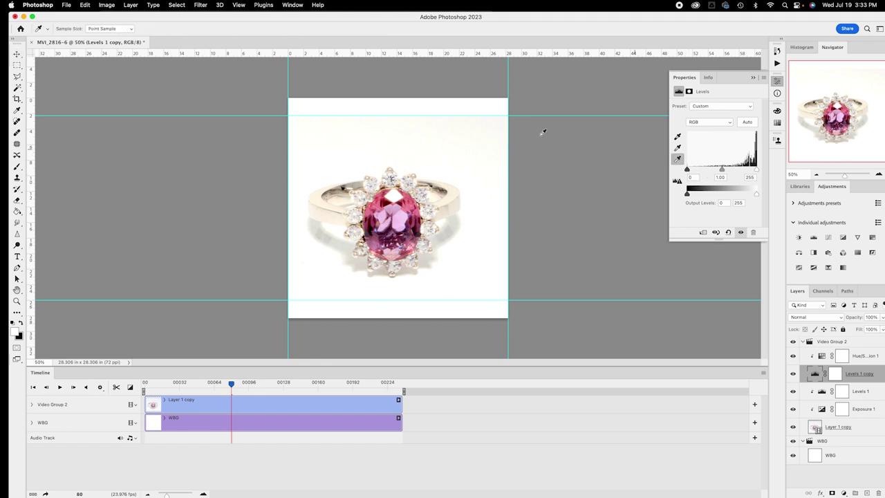
click(496, 127)
Step: Compare the ring with and without the Levels adjustments, and inspect the metal's colour up close in a side-view frame
click(793, 374)
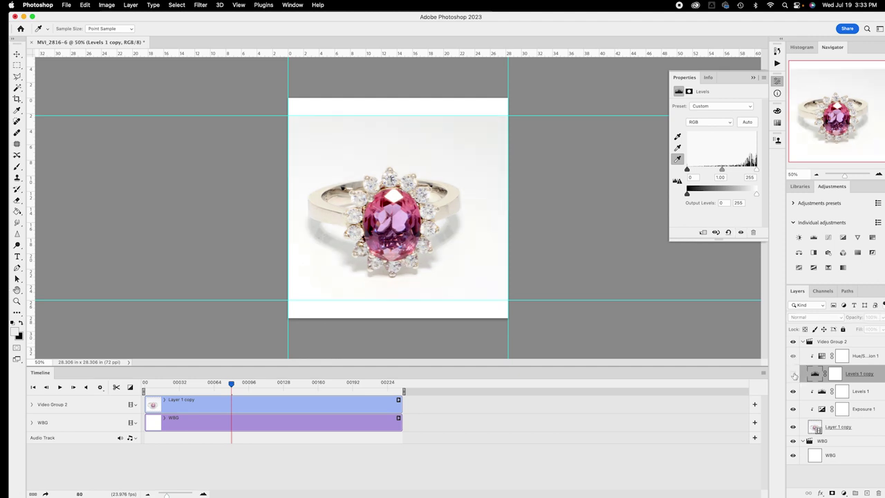
click(793, 373)
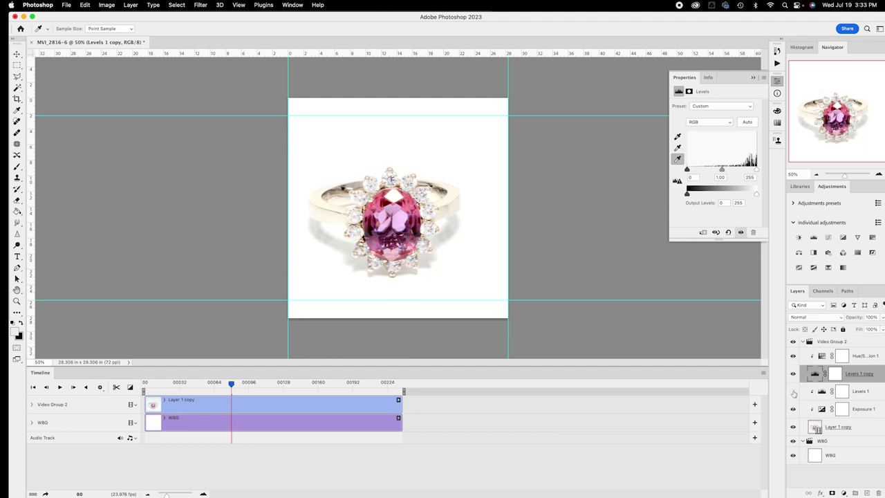
click(794, 391)
drag(241, 386, 273, 384)
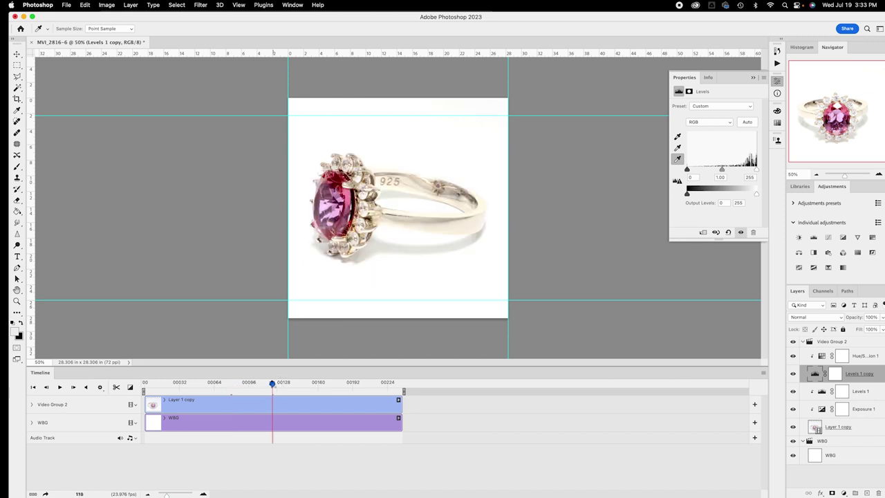
click(879, 174)
click(879, 174)
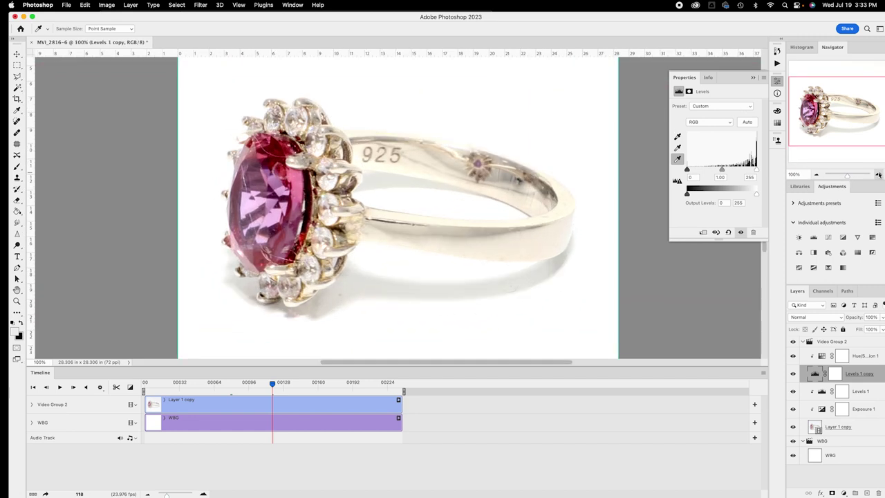
click(879, 174)
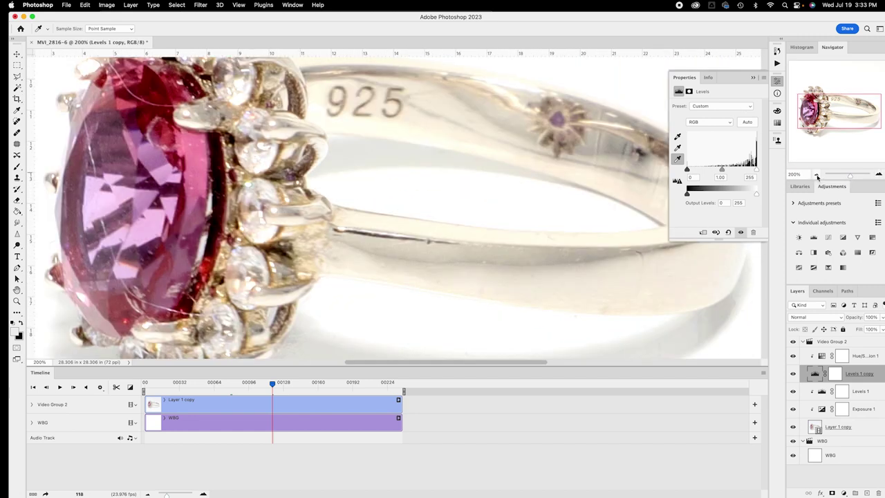
click(817, 175)
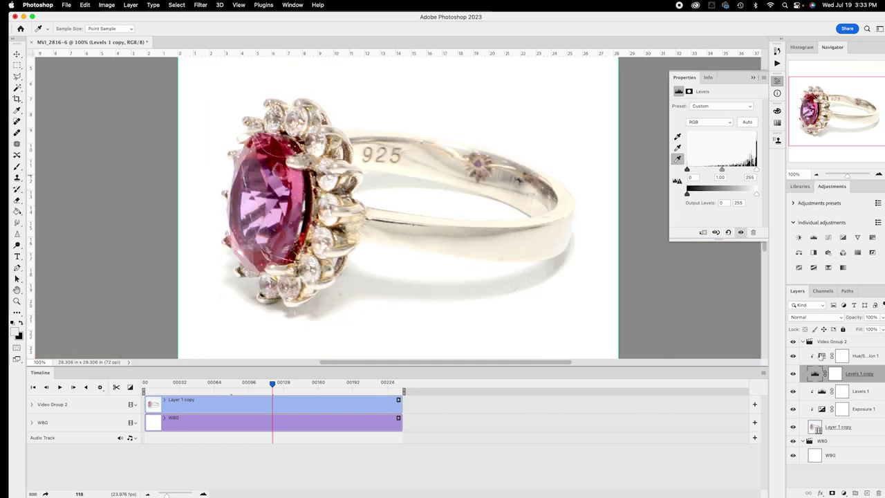
Step: In the Hue/Saturation layer, reduce the Yellows saturation to neutralise the ring's yellow tint, trying values such as -50 and 0
click(821, 355)
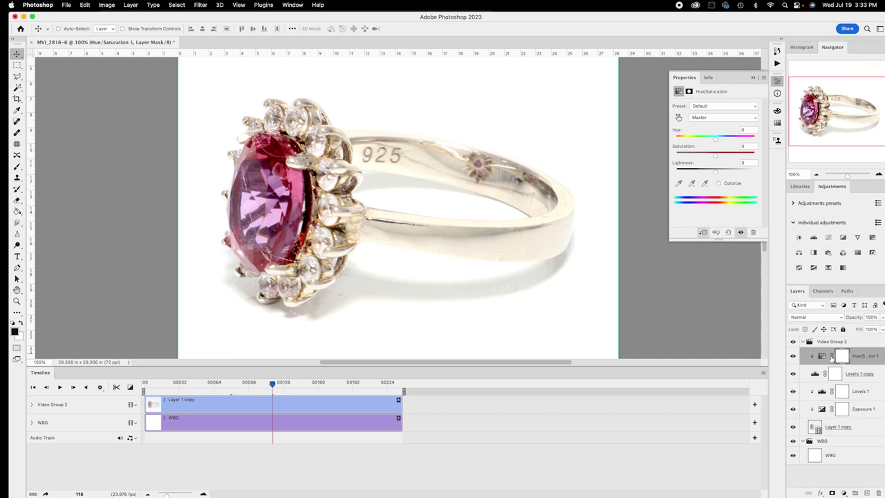
click(822, 357)
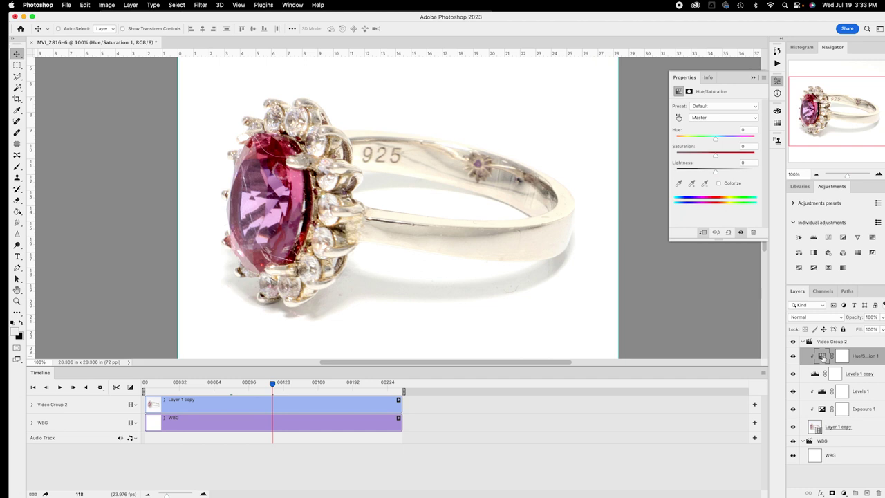
click(732, 118)
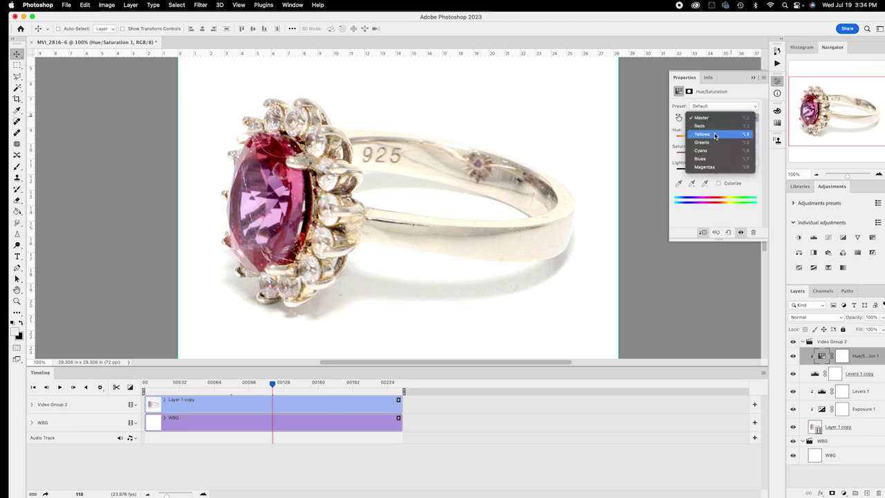
click(715, 136)
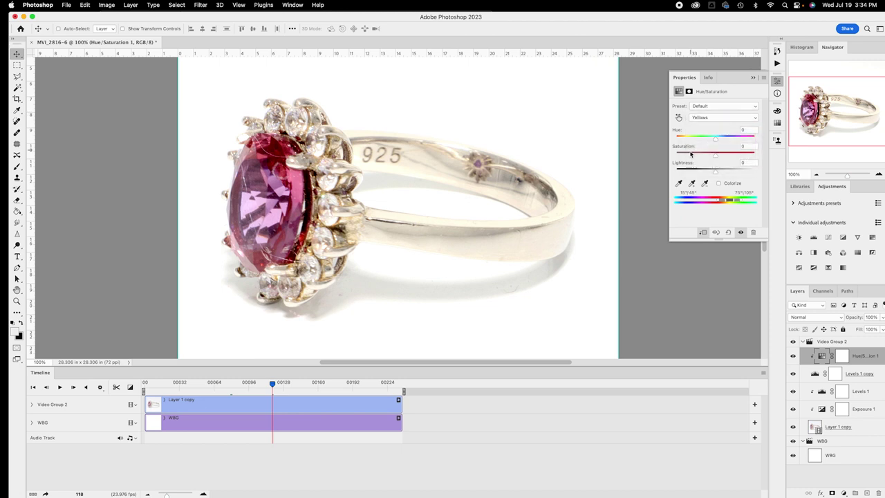
drag(716, 154, 688, 155)
click(747, 145)
key(BackSpace)
text(-50)
key(Return)
text(-50)
key(Return)
text(0)
key(Return)
text(-7)
key(Return)
Step: Collapse Video Group 2 and examine the corrected ring and background at several frames along the timeline, including a closer view
click(804, 342)
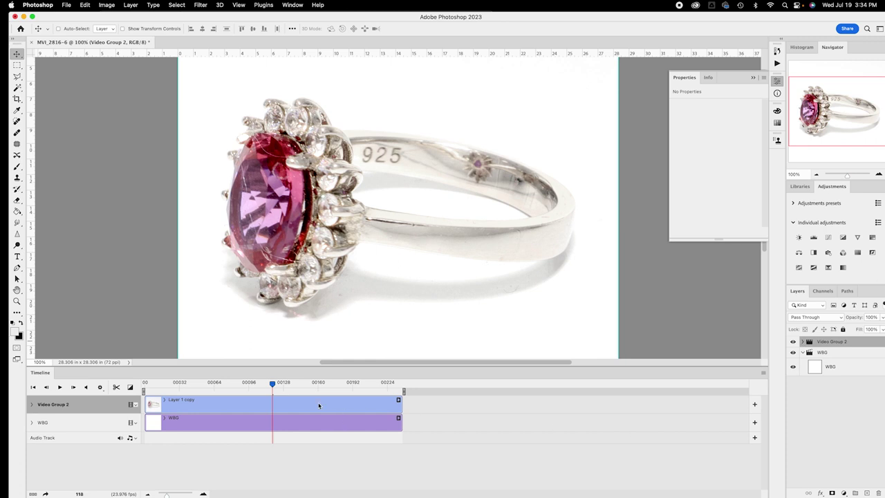
click(350, 384)
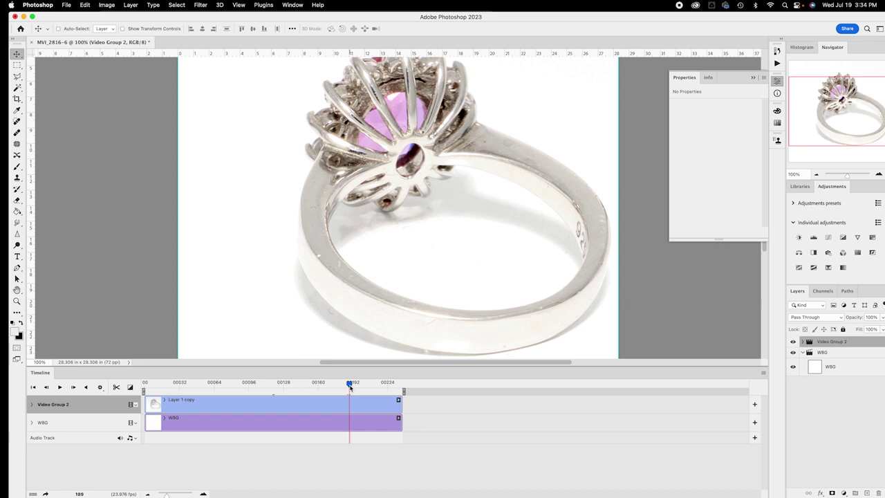
click(385, 385)
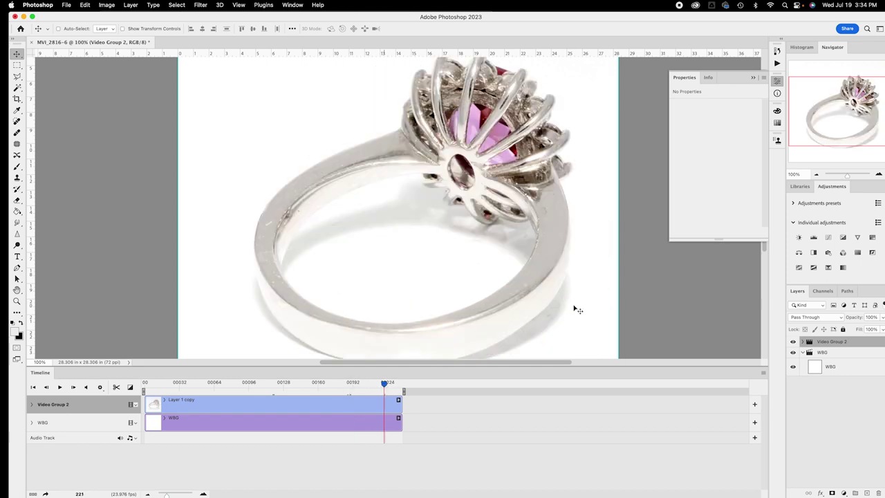
click(816, 176)
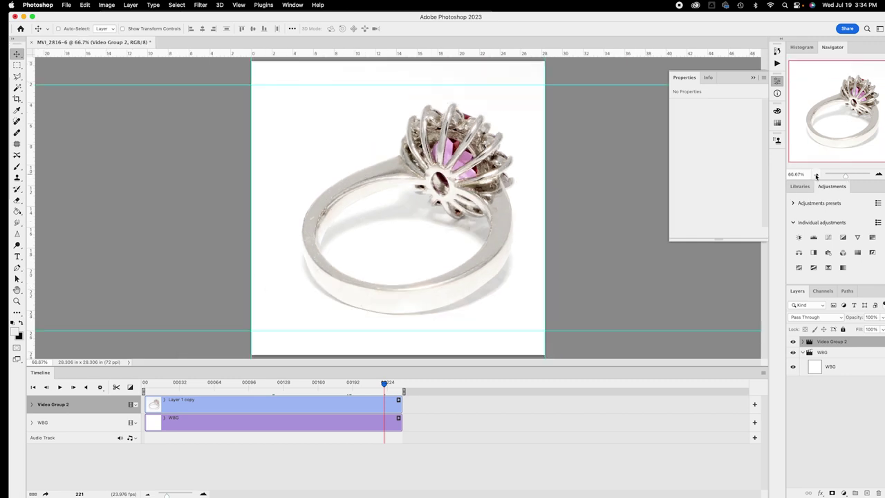
drag(385, 385, 383, 384)
click(197, 392)
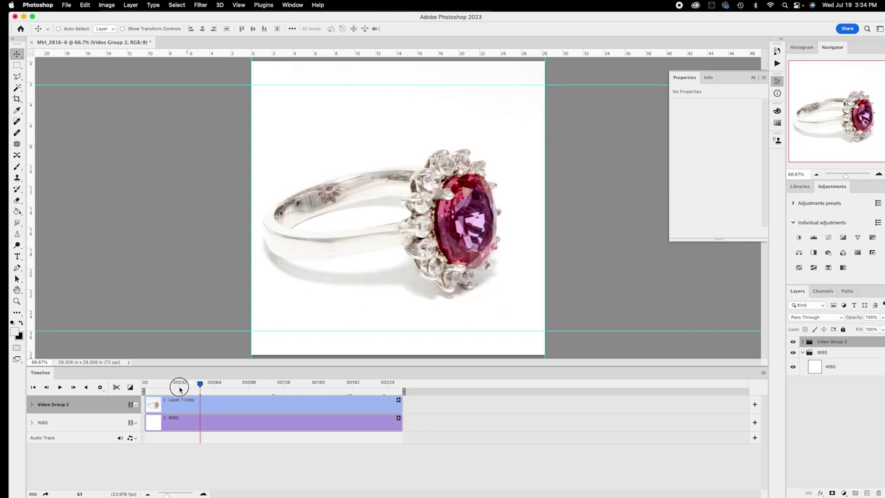
click(179, 390)
click(179, 390)
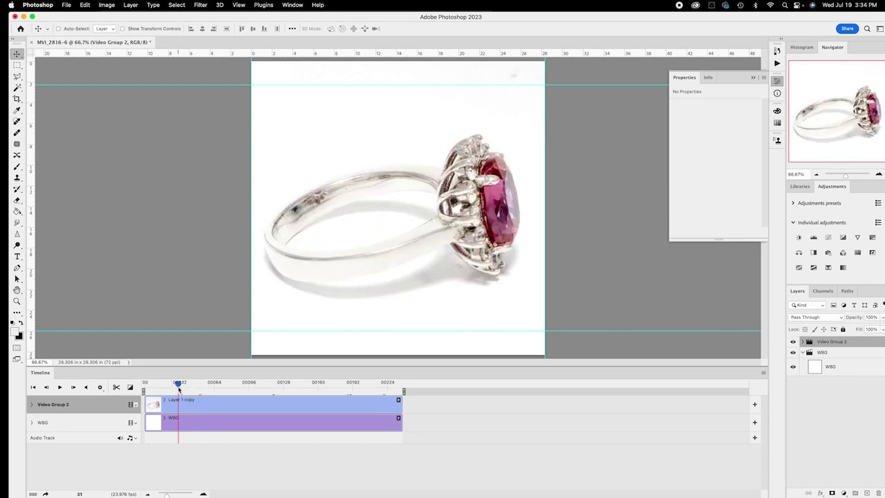
click(221, 384)
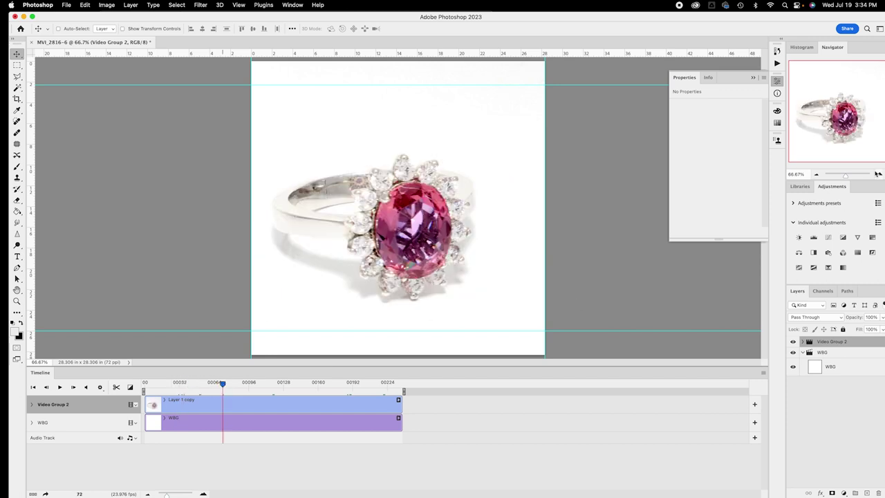
click(878, 175)
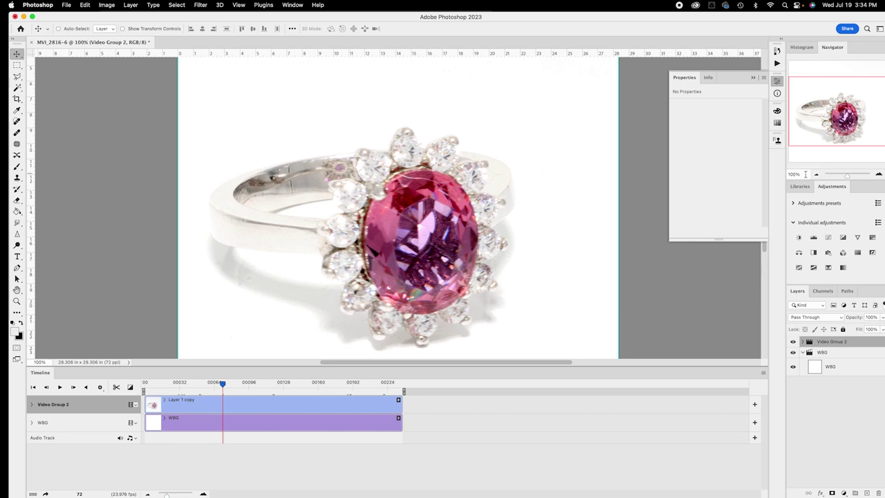
click(805, 174)
Step: Open the Unsharp Mask filter on Layer 1 copy inside Video Group 2 and try amounts of 100% and 200%
click(803, 342)
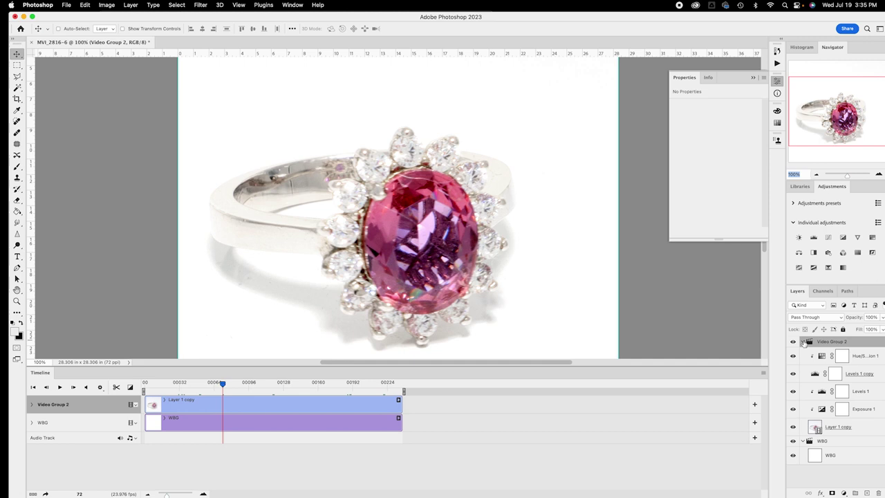
click(816, 428)
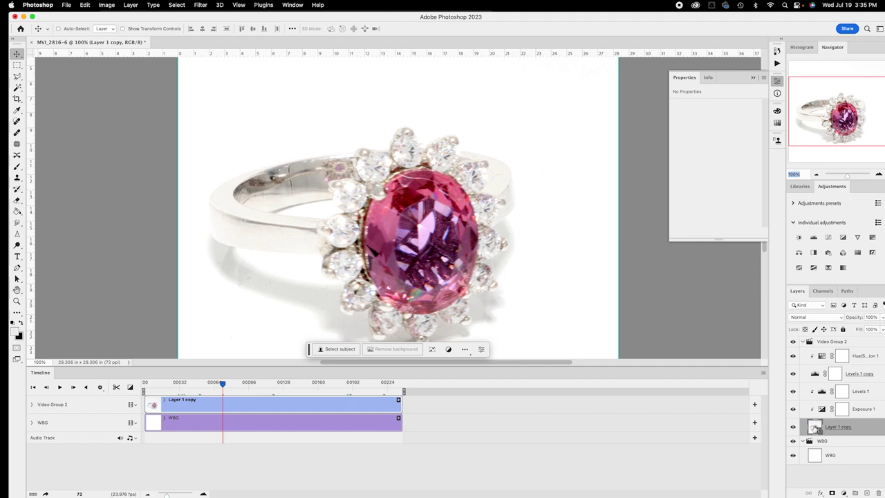
click(199, 6)
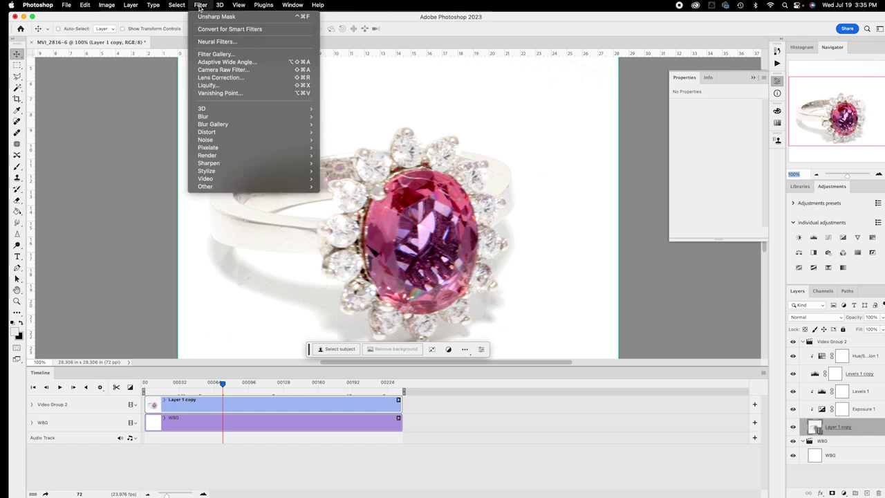
mouse_move(215, 166)
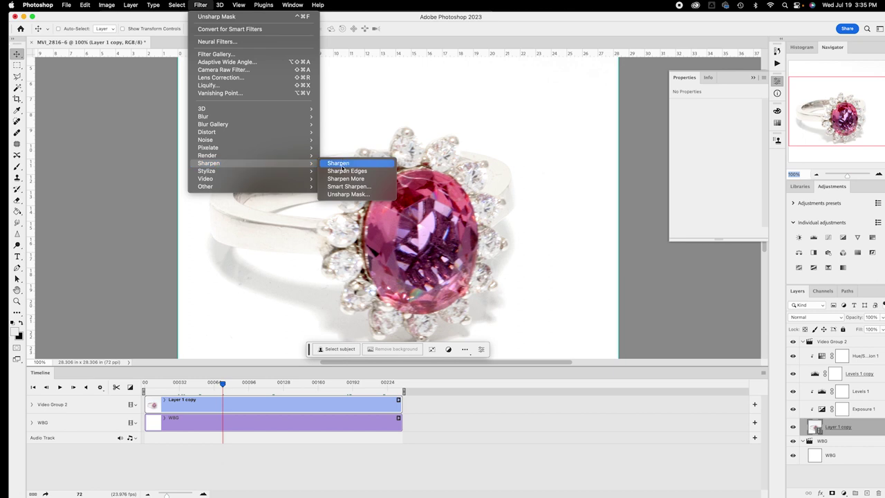
click(343, 195)
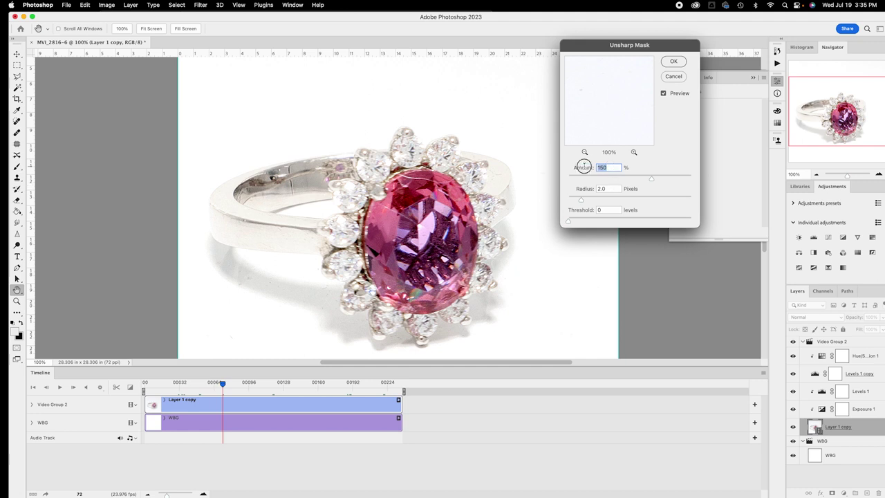
text(100)
click(664, 94)
click(664, 95)
click(570, 169)
text(200)
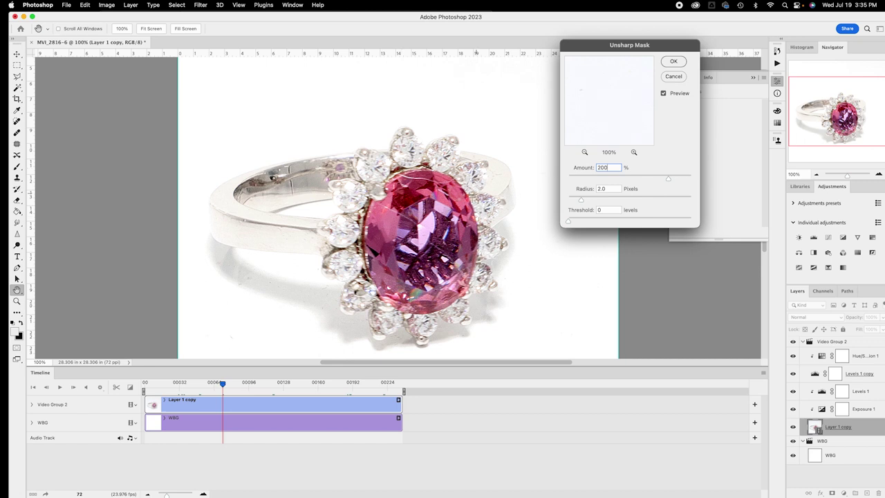
Step: Set the Unsharp Mask amount to 150%, compare the ring with and without the preview, and apply the filter
click(605, 167)
text(150)
click(664, 93)
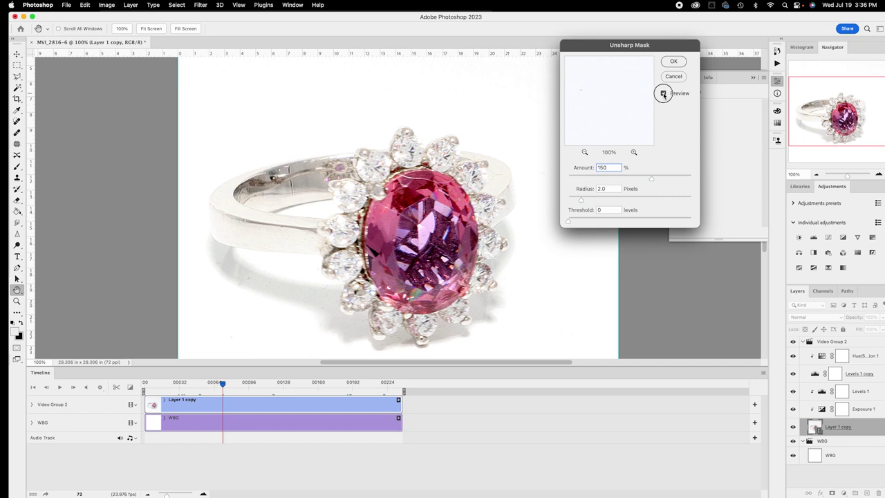
click(664, 93)
click(664, 93)
click(664, 94)
click(674, 62)
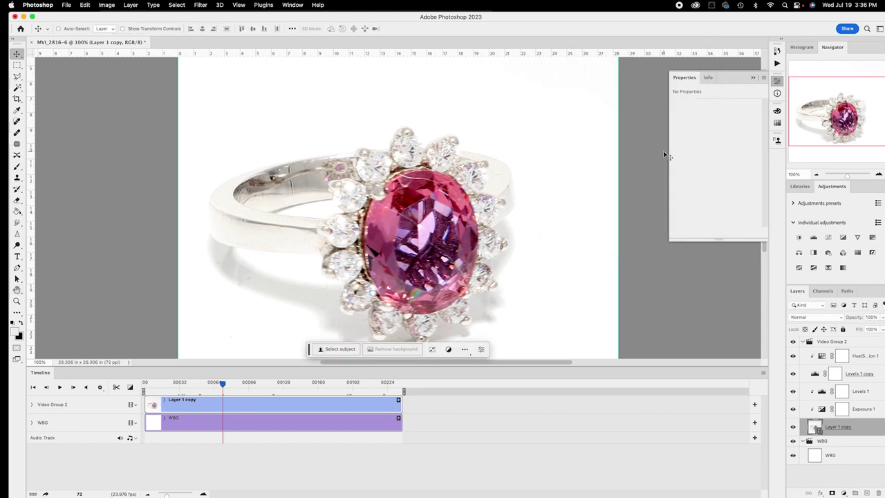
Step: Collapse Video Group 2 and move the playhead to the front-facing ring view at frame 82
click(817, 175)
click(816, 174)
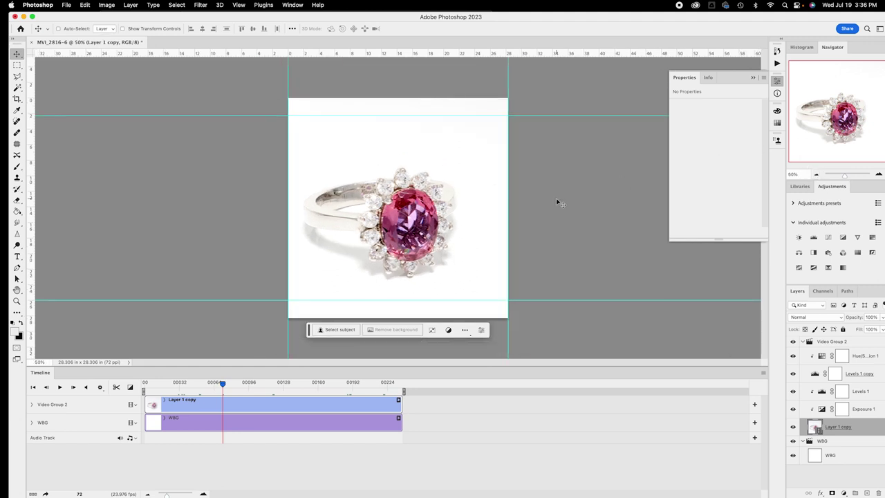
click(803, 341)
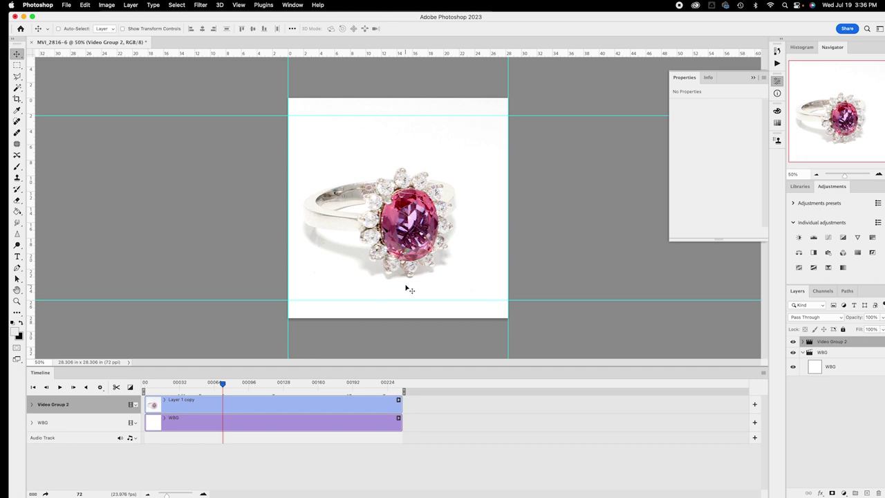
click(225, 385)
drag(227, 386, 211, 386)
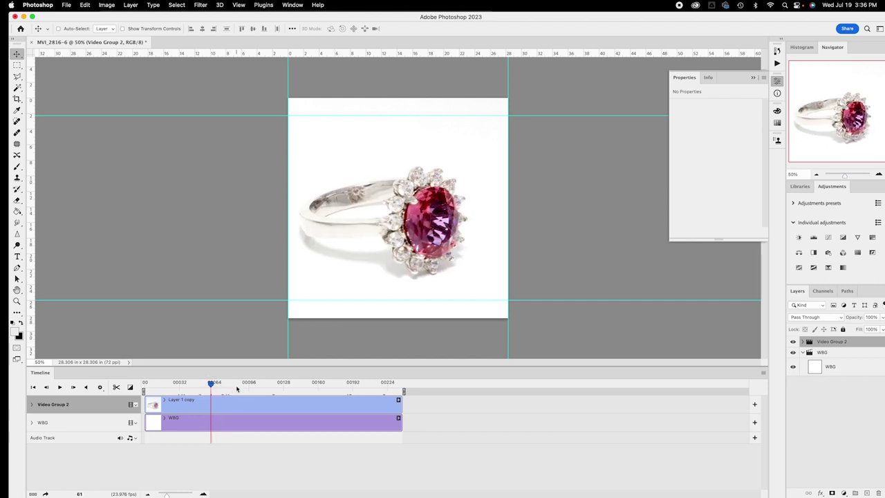
click(236, 390)
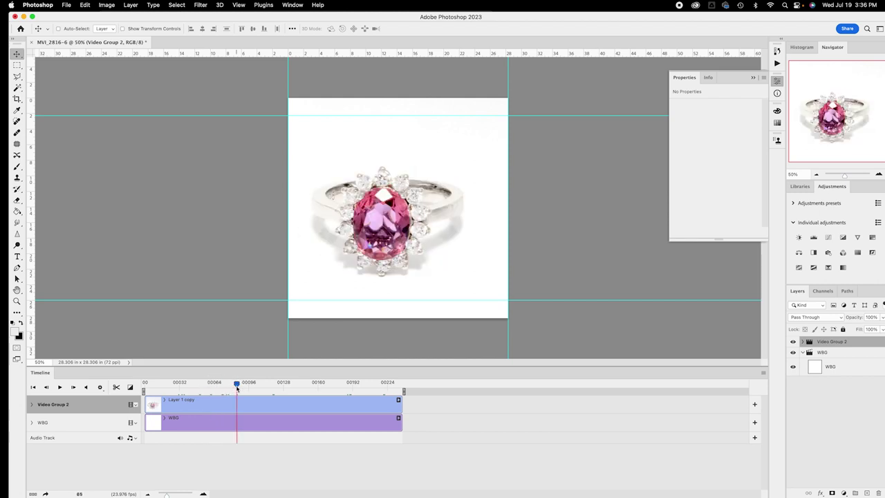
drag(236, 390, 234, 390)
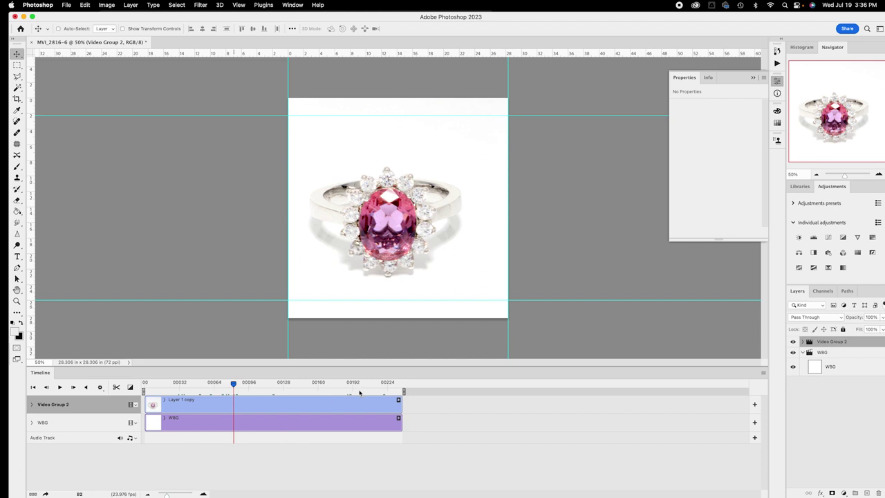
Step: Narrow the timeline work area to the single frame at the playhead and open the Render Video settings
drag(404, 391, 235, 391)
drag(143, 391, 233, 391)
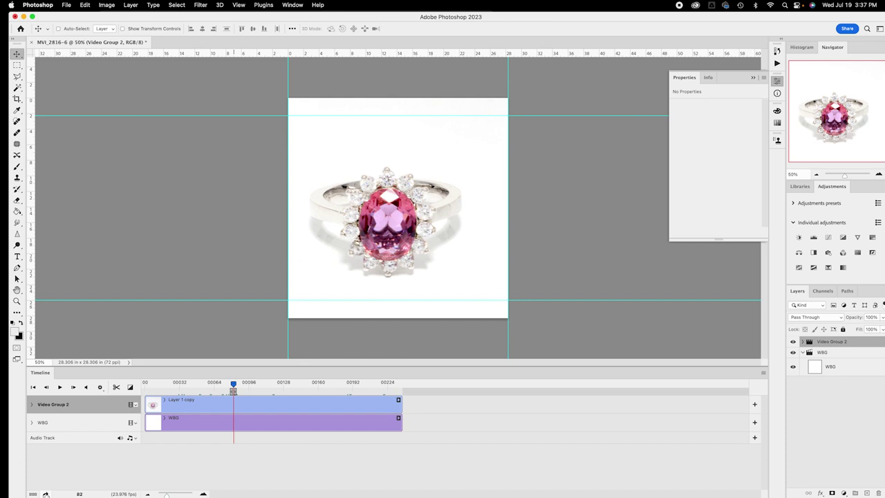
click(45, 494)
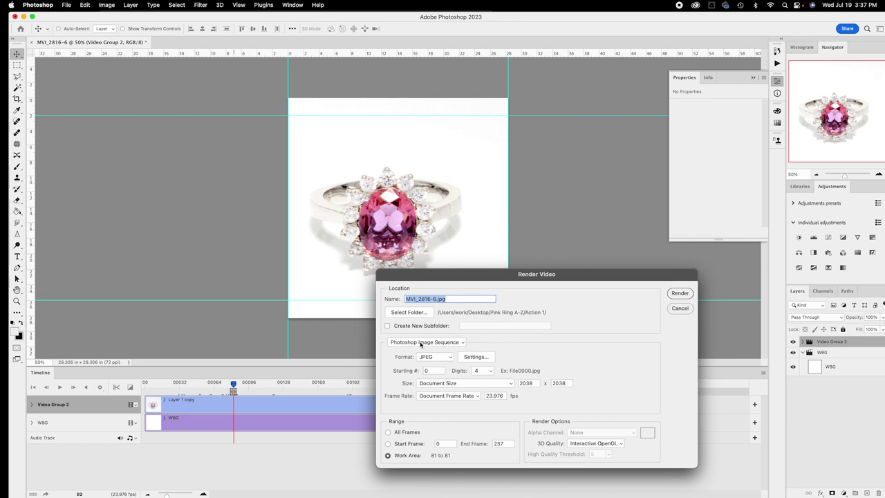
Step: Try Adobe Media Encoder as the render output, return to Photoshop Image Sequence, and check the available image formats
click(421, 342)
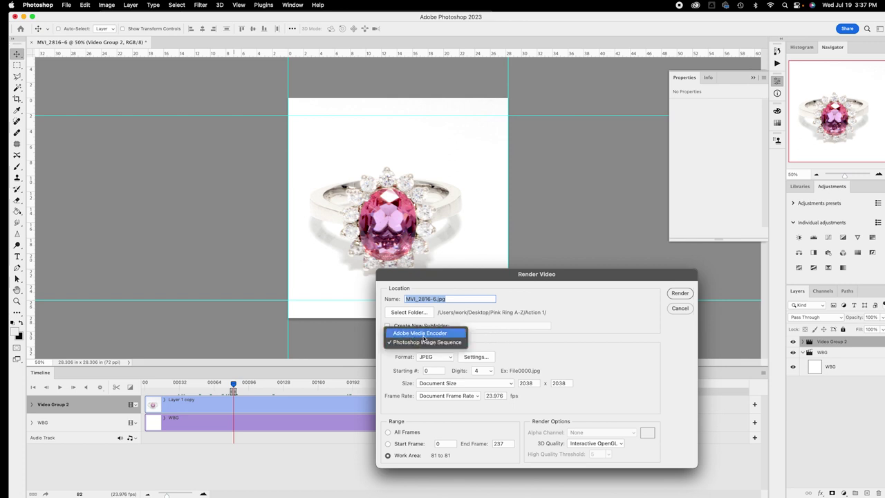
click(424, 333)
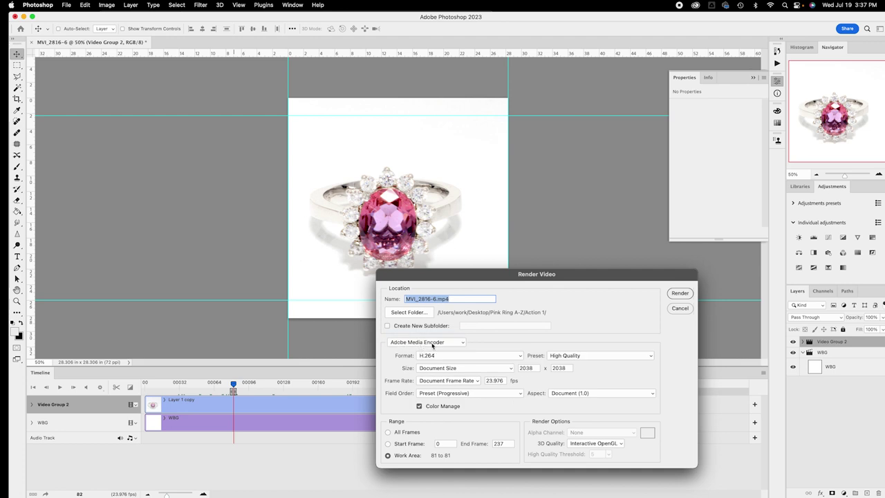
click(452, 299)
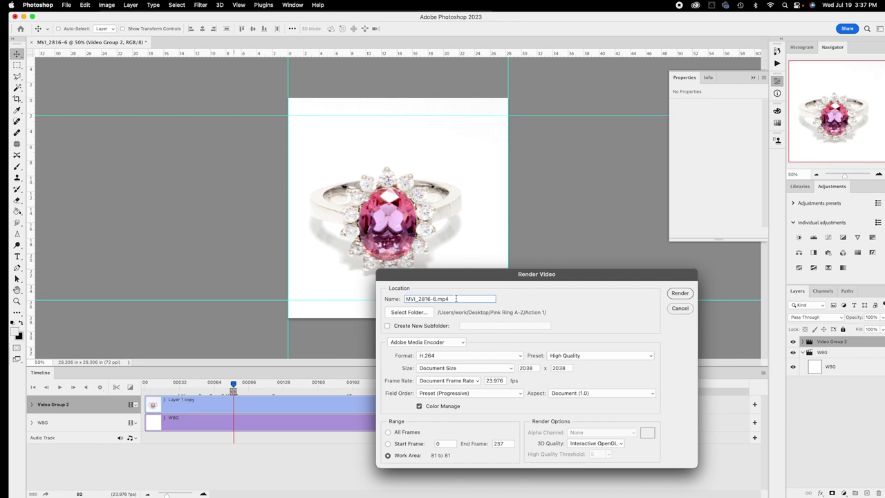
click(449, 344)
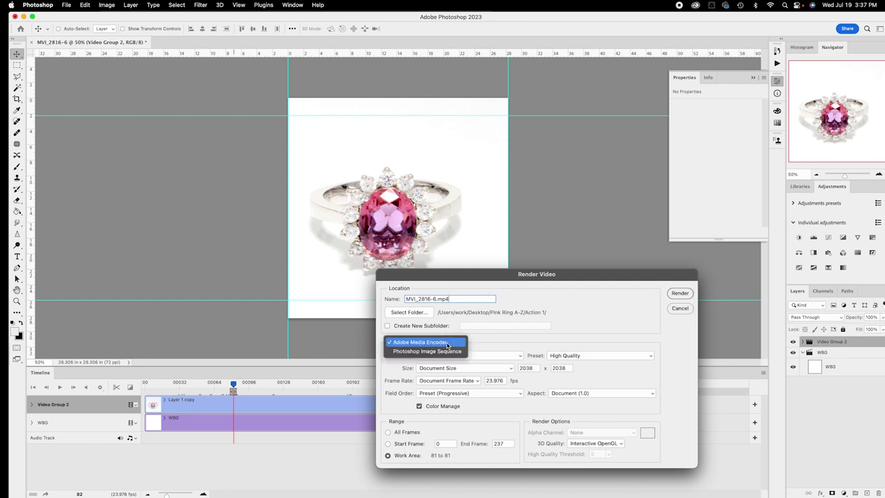
click(441, 350)
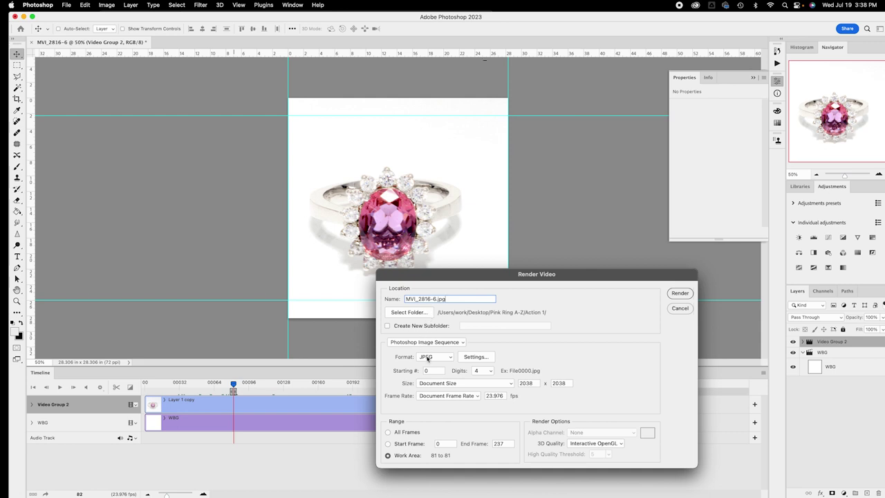
click(441, 357)
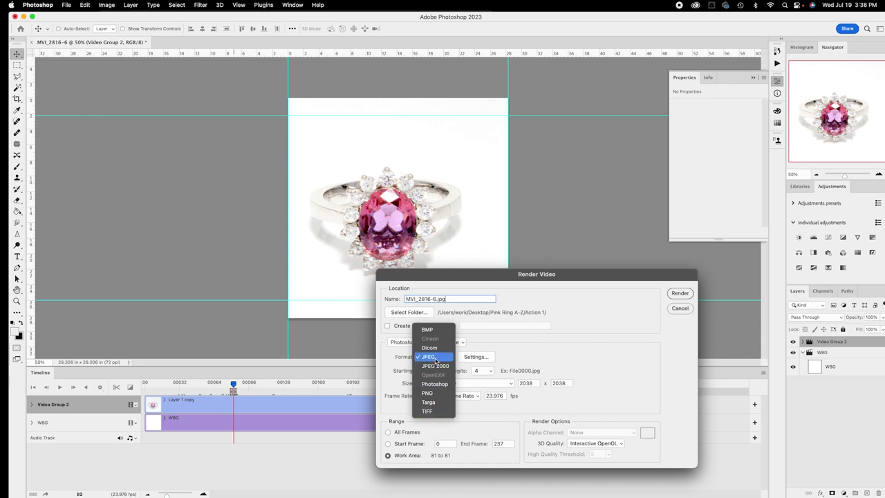
click(521, 354)
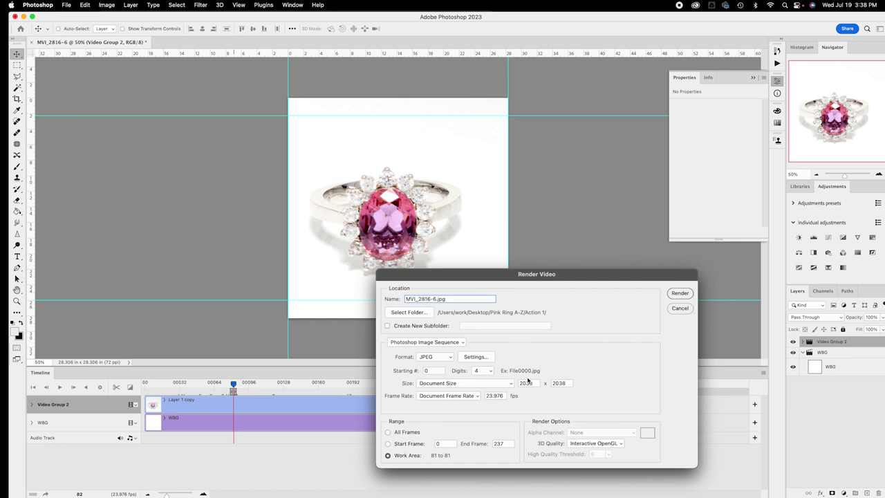
Step: Name the output SKU-600.jpg and render the front-facing frame as a JPEG
triple_click(436, 299)
key(Right)
key(shift+super+Left)
text(SKE)
key(BackSpace)
text(U)
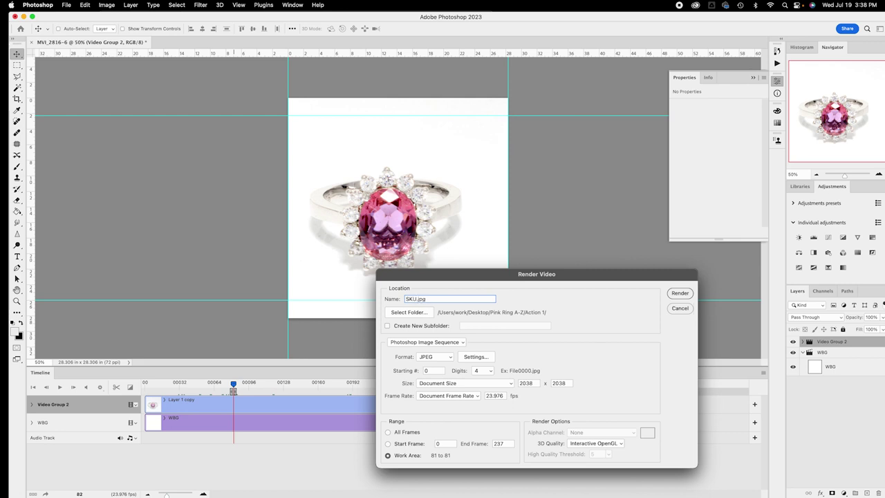
text(-600)
click(676, 294)
Step: Move the playhead to the angled view at frame 108, with the stone facing left, and shift the work area onto it
click(237, 384)
drag(238, 384, 262, 384)
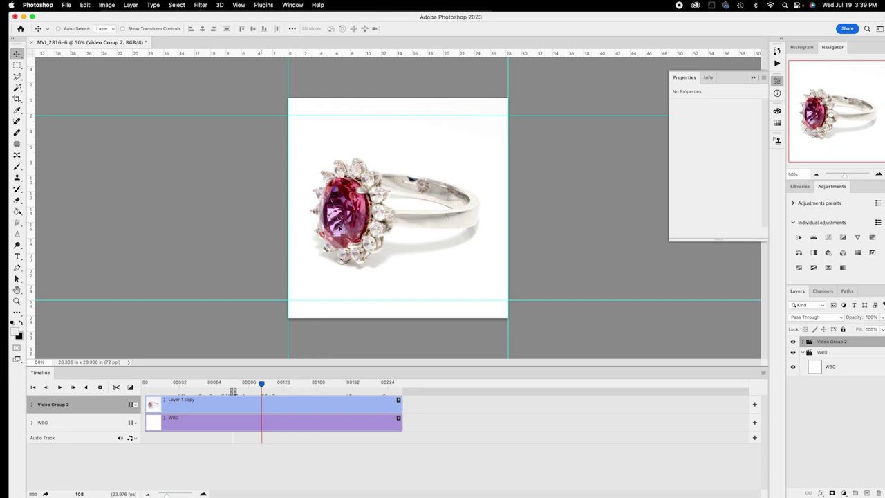
drag(234, 390, 261, 391)
Step: Render the single left-facing frame as a JPEG named SKU-730.jpg
click(45, 494)
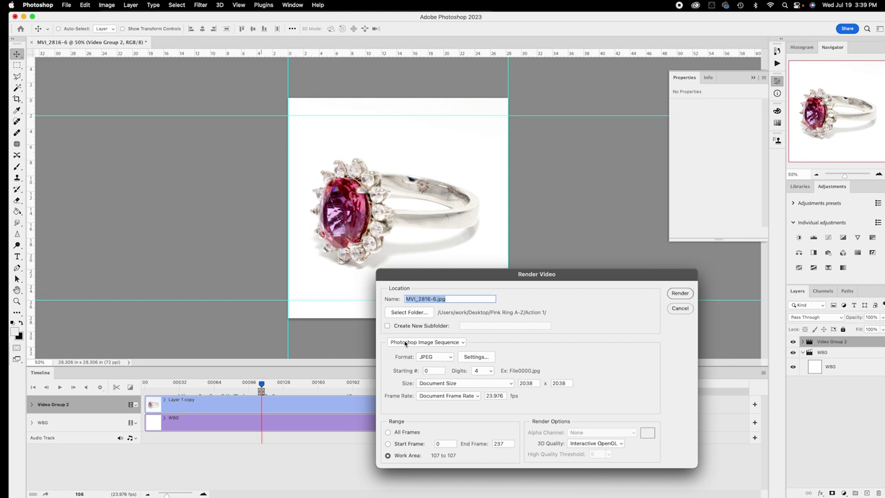
click(434, 299)
key(super+shift+Left)
text(SKU-730)
click(680, 294)
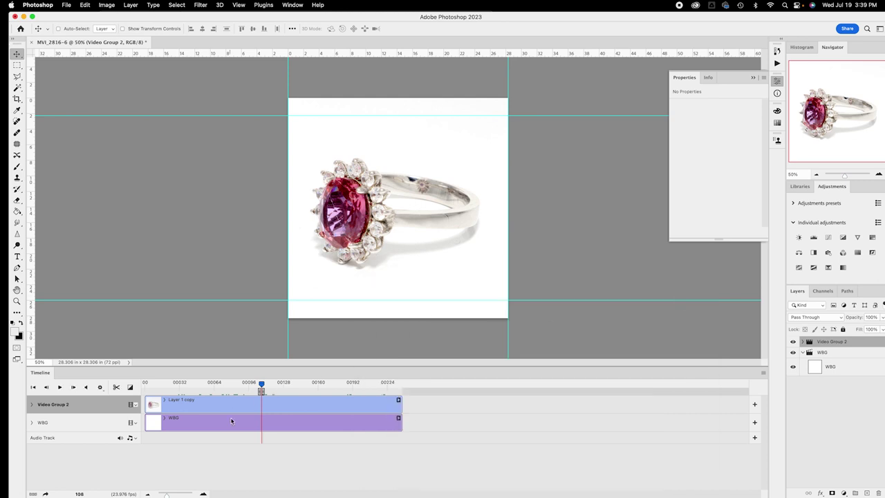
Step: Scrub the timeline to the angled view at frame 54, with the stone facing right, and move the work area onto it
click(282, 385)
drag(287, 387, 422, 385)
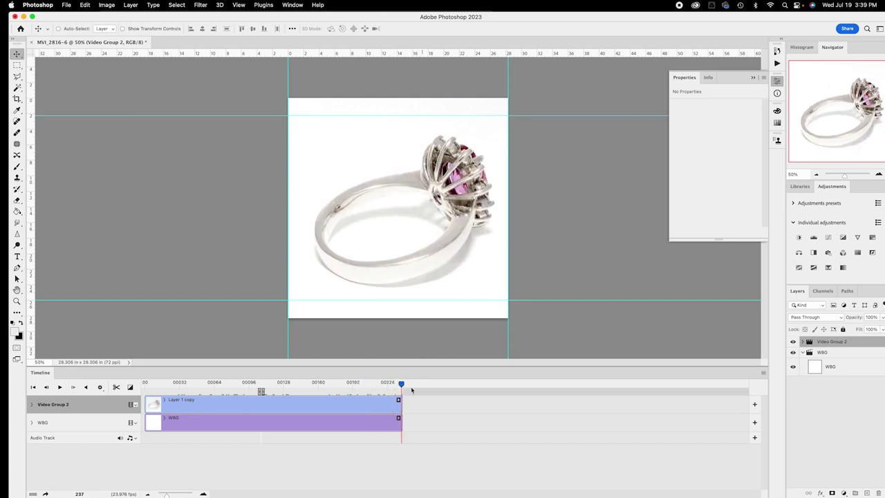
click(401, 384)
drag(401, 385, 196, 389)
click(198, 385)
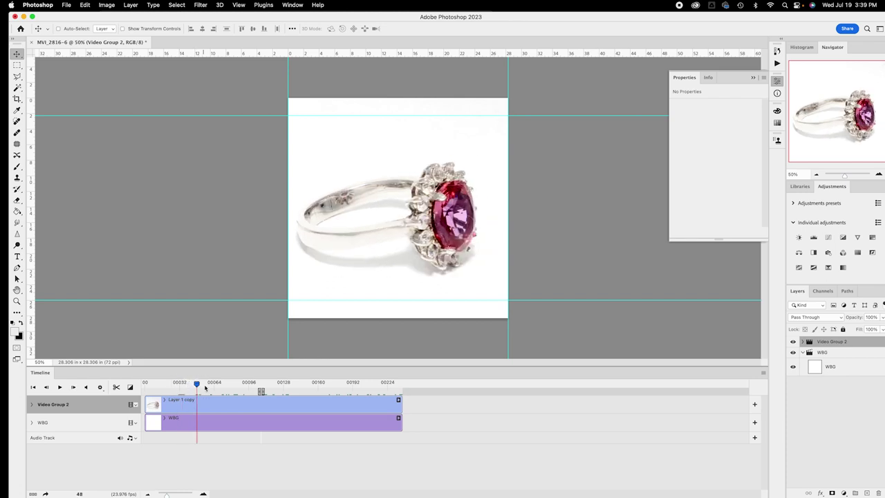
click(203, 386)
click(254, 390)
drag(263, 391, 204, 392)
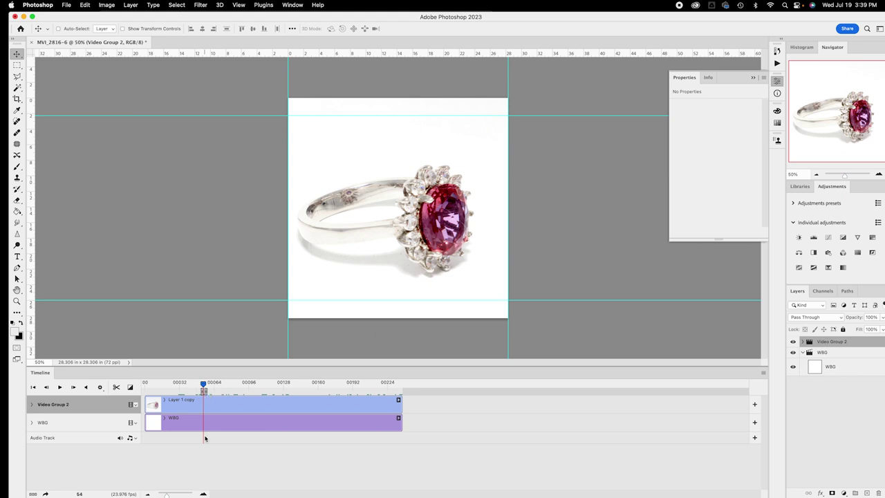
Step: Render the single right-facing frame as a JPEG named "SKU-430 .jpg"
click(46, 494)
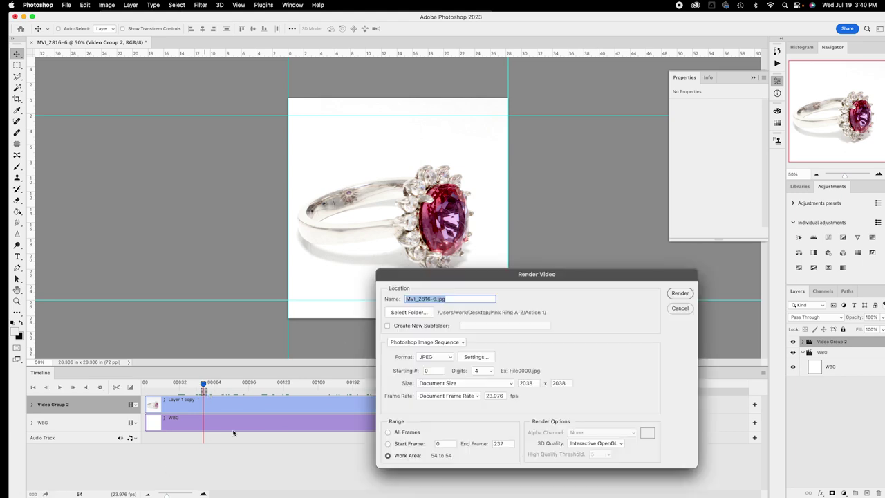
click(435, 299)
drag(437, 299, 405, 298)
text(SKU-430)
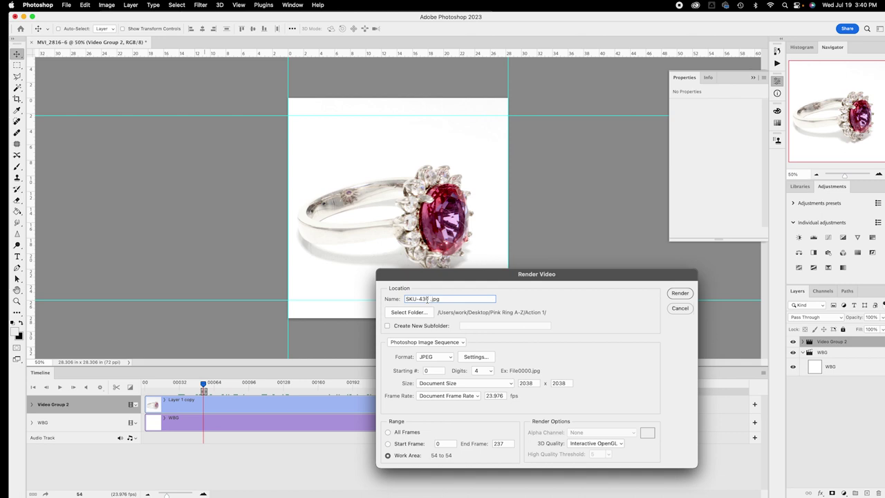
click(686, 292)
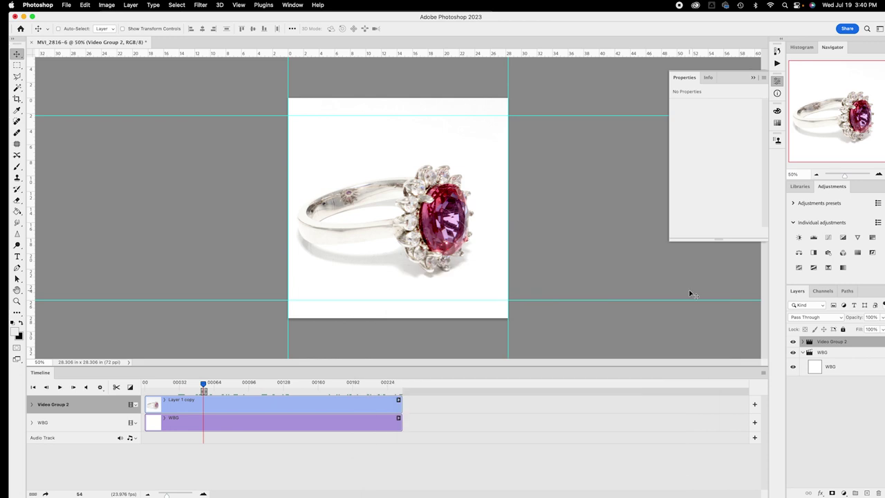
Step: Move the Photoshop window aside, switch to Finder, and preview SKU-200.jpg in the Action 1 folder
drag(403, 18, 445, 214)
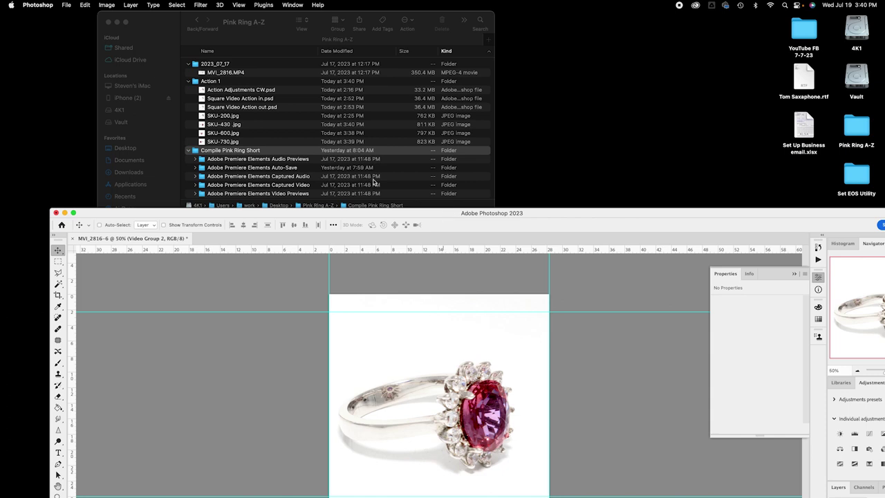
click(220, 119)
click(220, 117)
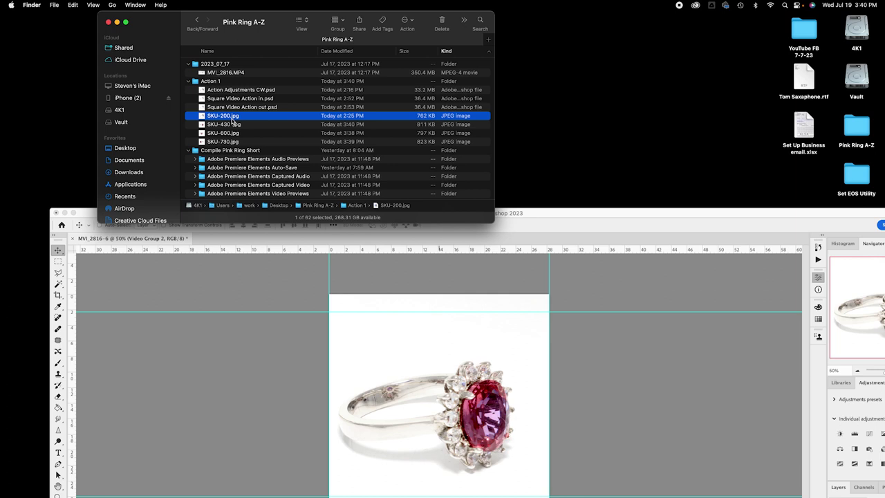
key(space)
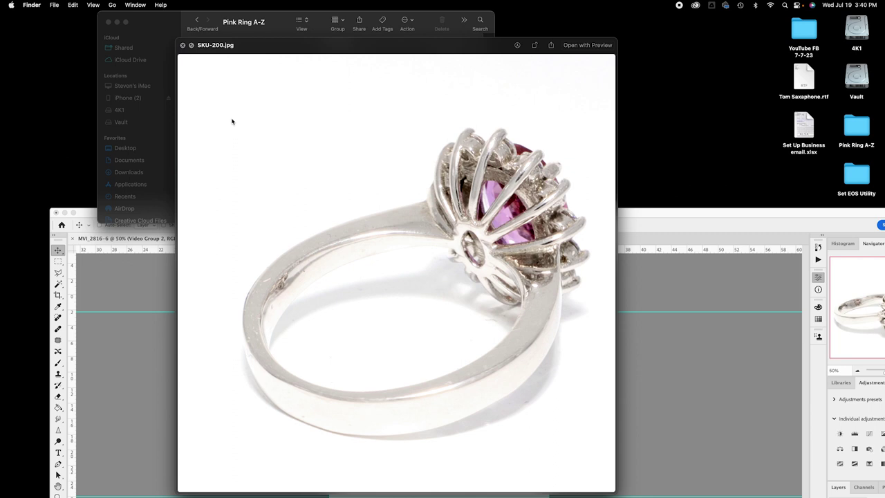
Step: Preview the remaining stills SKU-430 .jpg, SKU-600.jpg and SKU-730.jpg, viewing the last one full screen before closing the preview
key(Down)
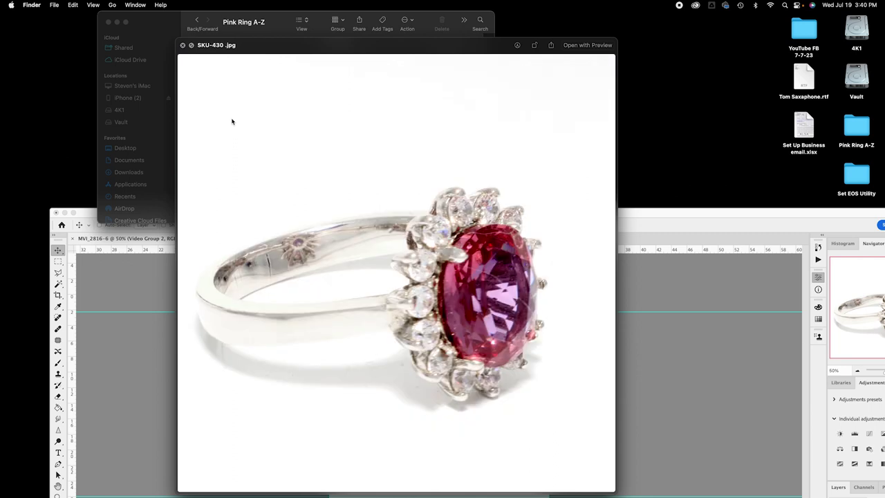
key(Down)
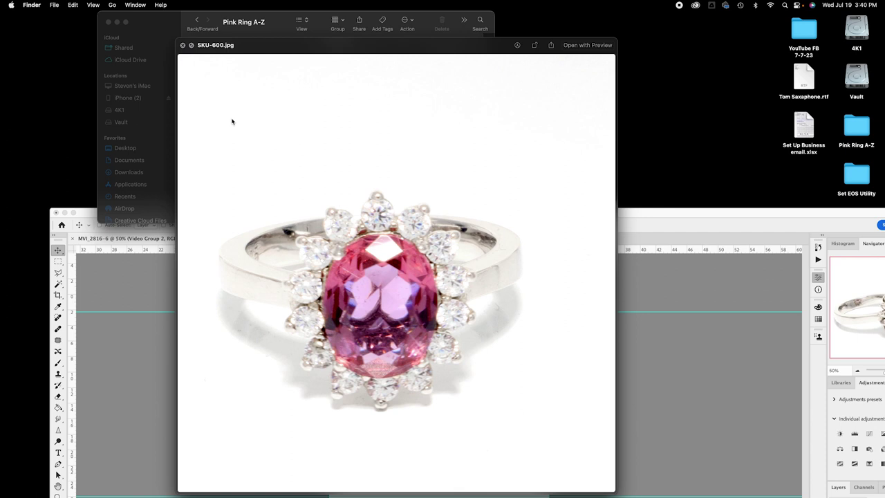
key(Down)
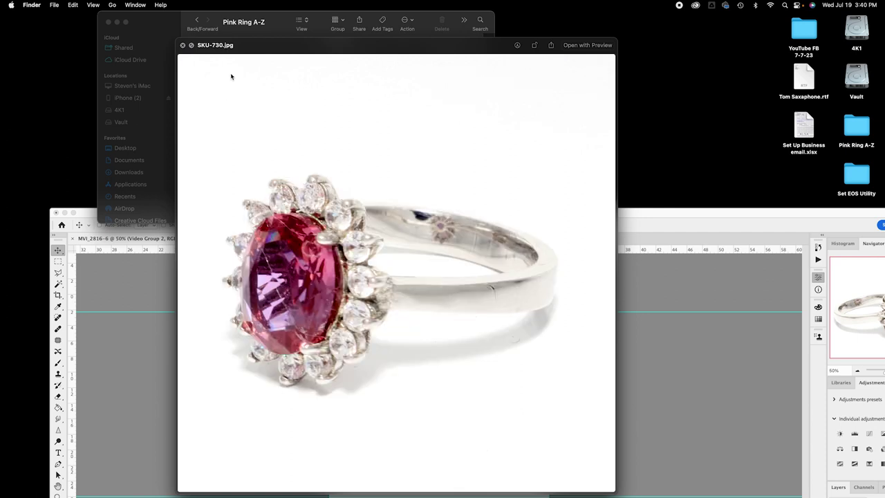
click(192, 45)
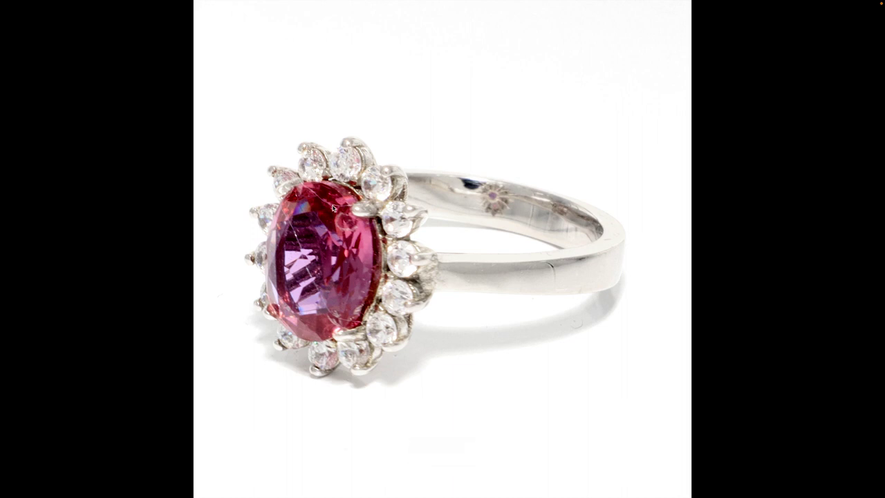
key(Escape)
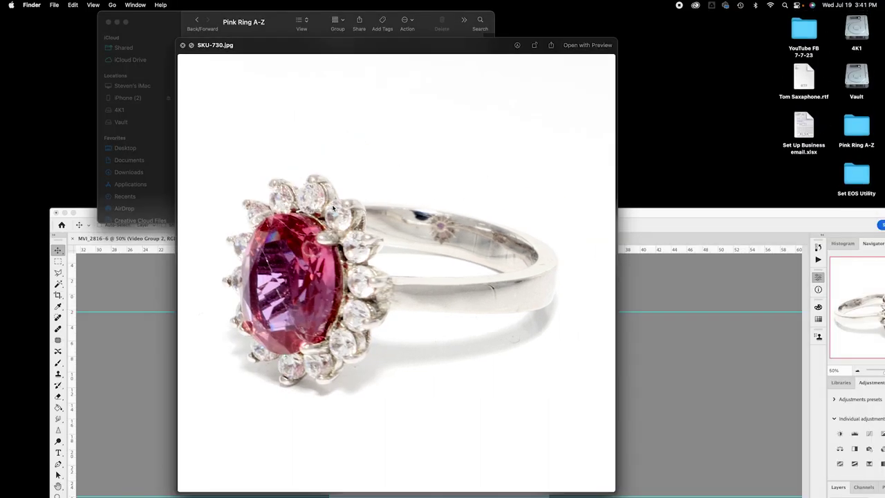
double_click(184, 49)
click(184, 53)
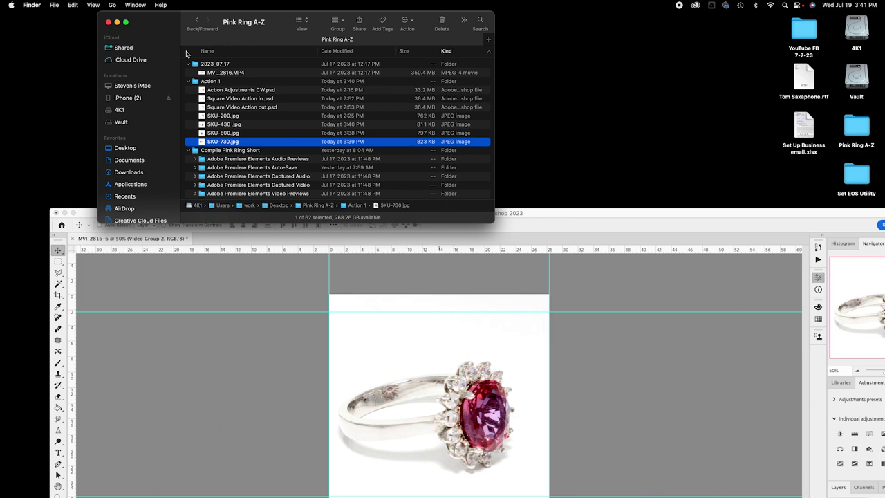
Step: Switch back to Photoshop, extend the work area over the whole clip from frame 0 to 237, and return the playhead to the first frame
drag(552, 212, 505, 14)
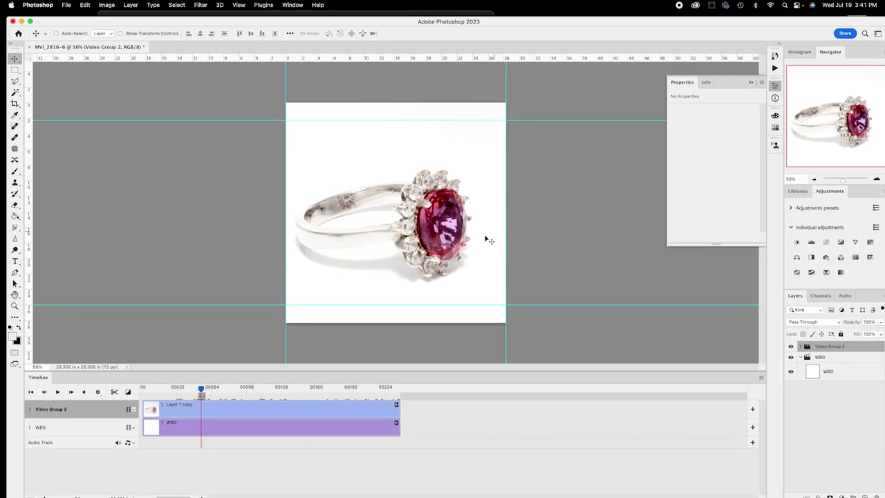
drag(202, 396, 402, 398)
drag(199, 396, 142, 397)
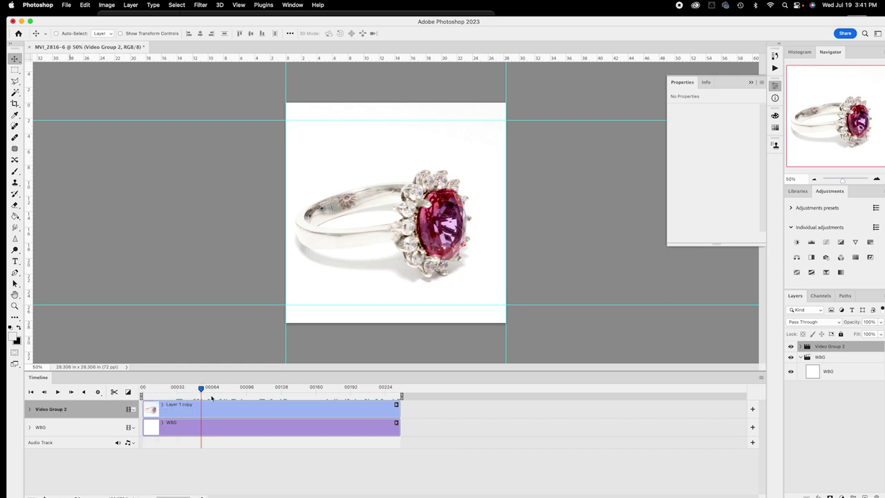
click(31, 392)
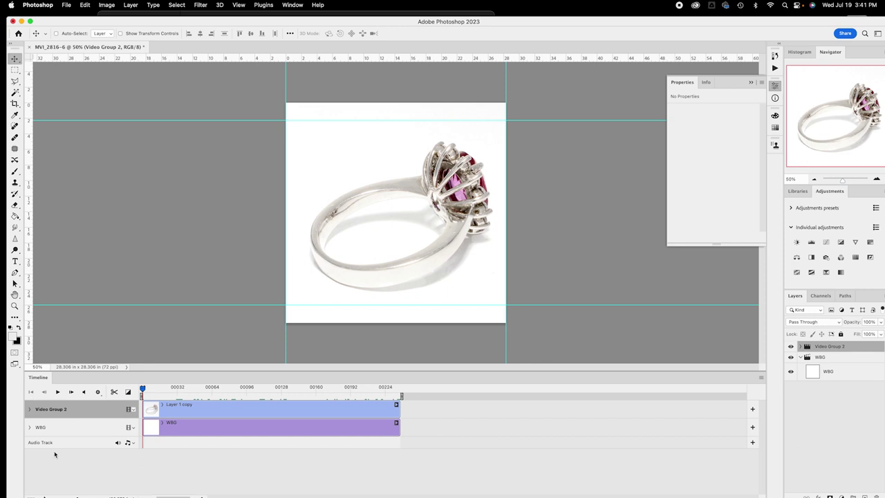
Step: Set up a video render with Adobe Media Encoder in H.264 format, naming the file SKU-360.mp4
drag(146, 20, 146, 14)
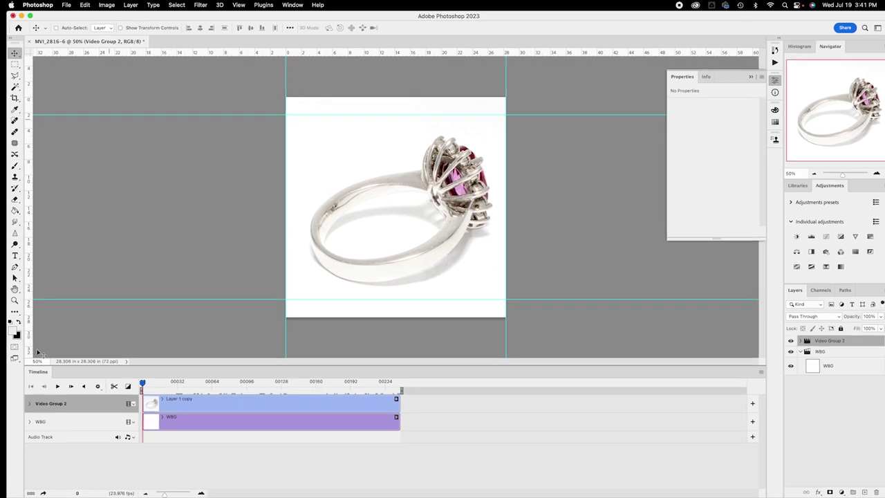
click(43, 494)
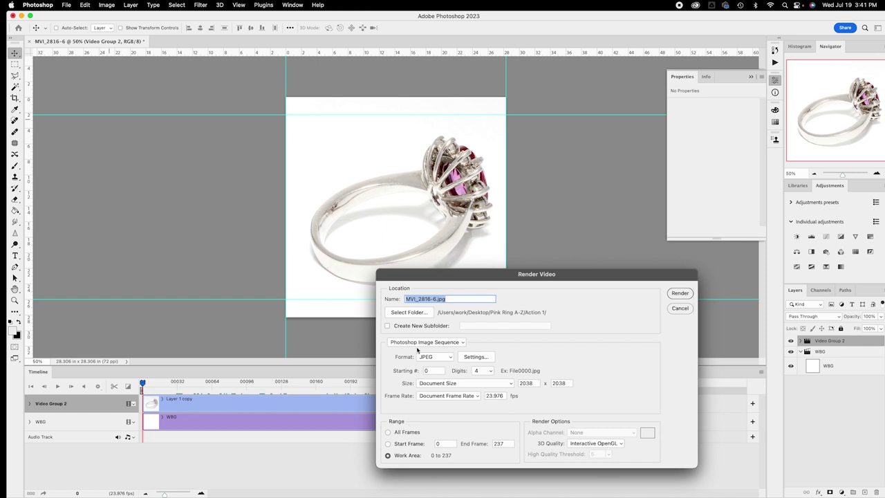
click(449, 344)
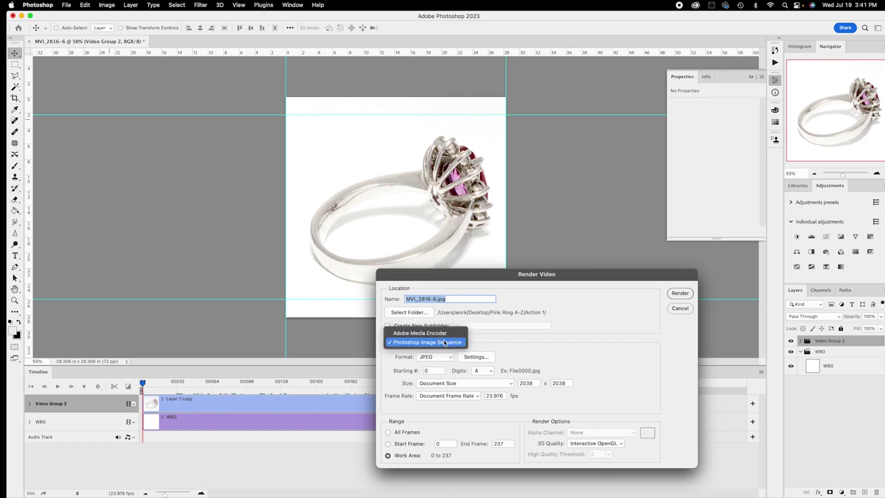
click(441, 336)
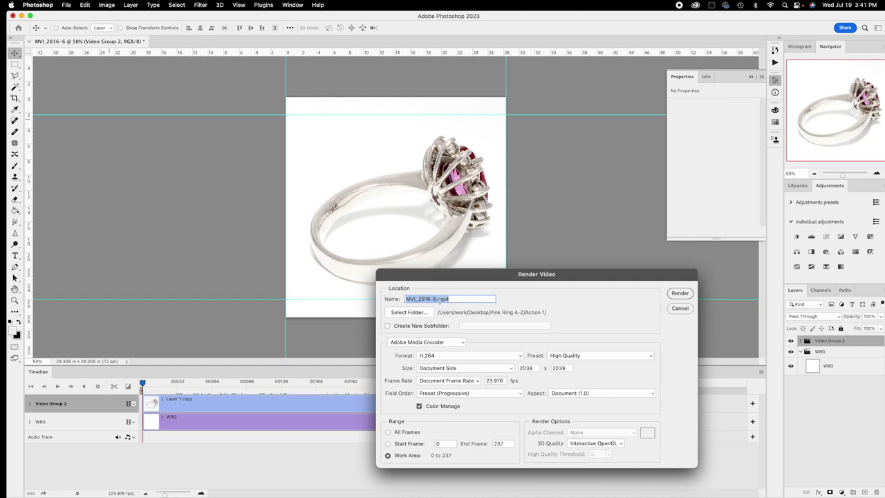
click(435, 298)
key(shift+super+Left)
text(SKU-360)
Step: Set the output size to 2160 x 2160 and render the video
drag(534, 368, 517, 367)
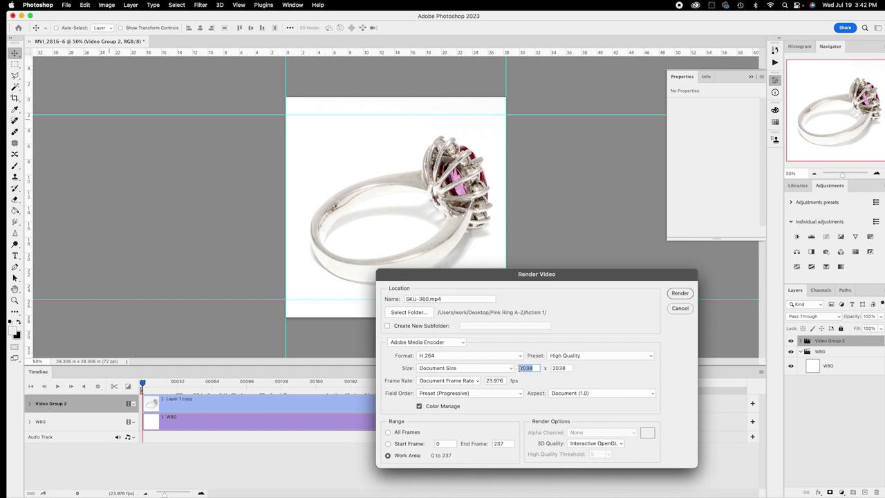
text(2160)
key(Tab)
text(2160)
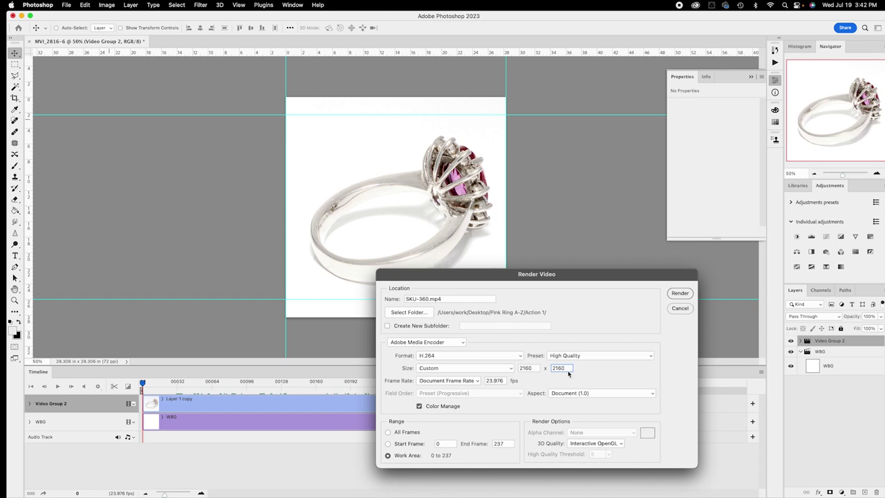
click(680, 295)
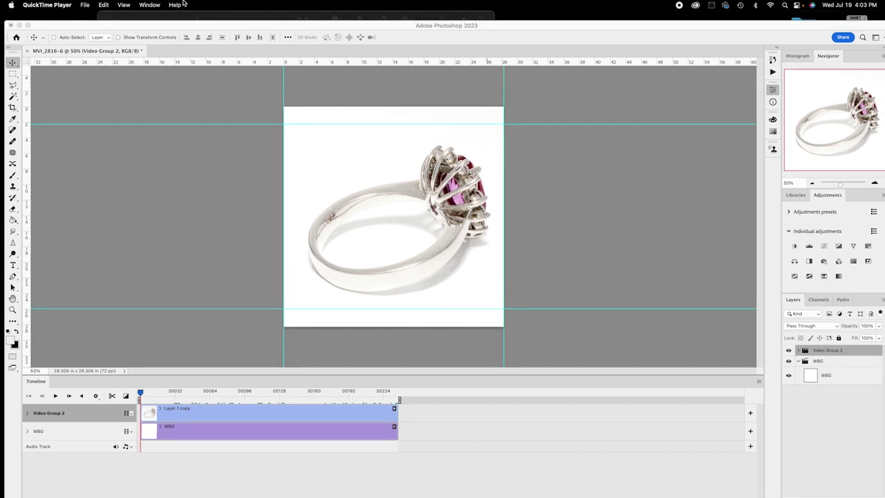
Step: Switch to Finder and play the rendered SKU-360.mp4 from the Action 1 folder in a full-screen preview, then close it
click(203, 29)
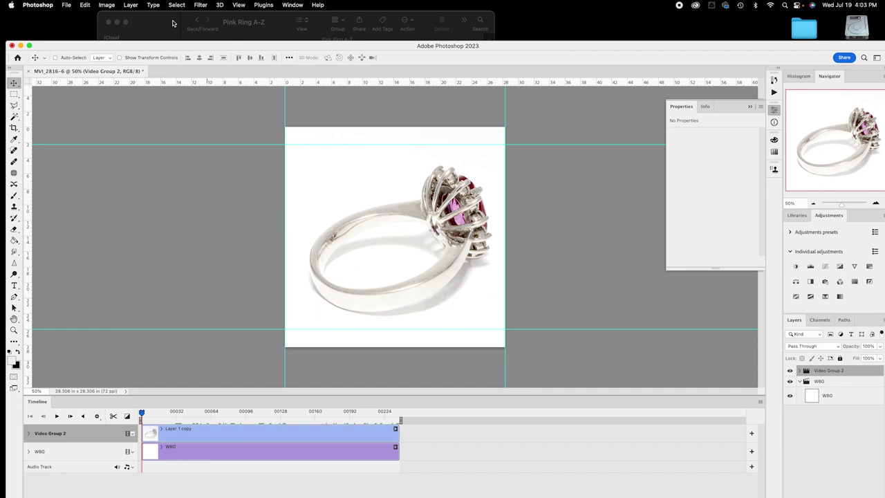
click(173, 22)
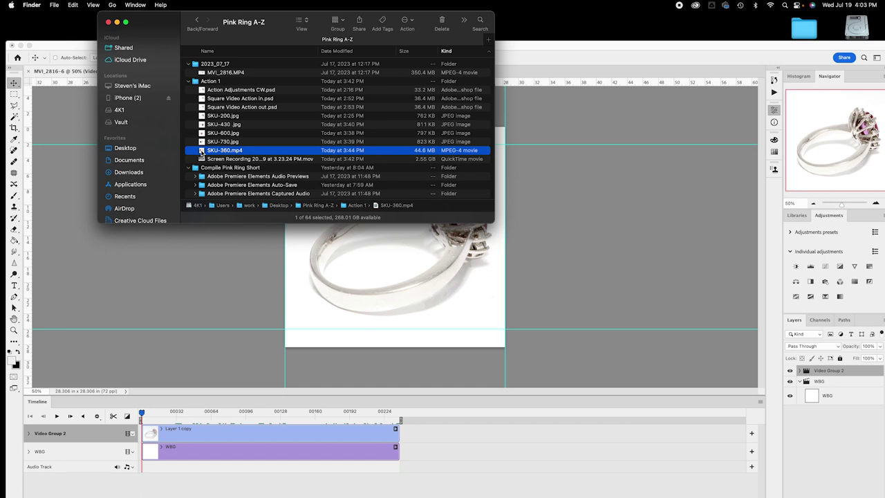
key(space)
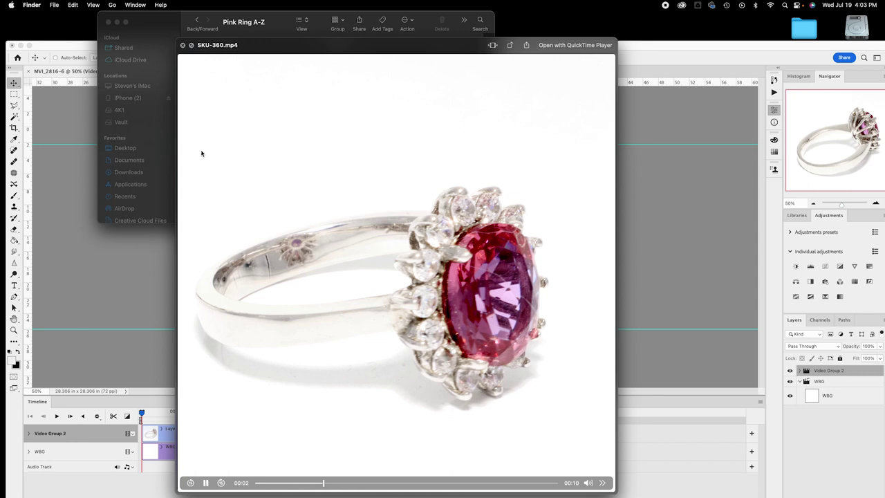
click(191, 45)
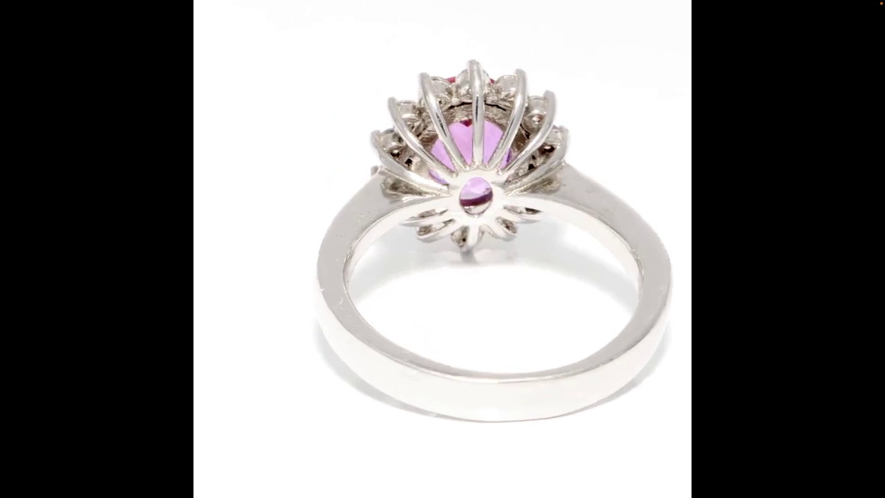
key(Escape)
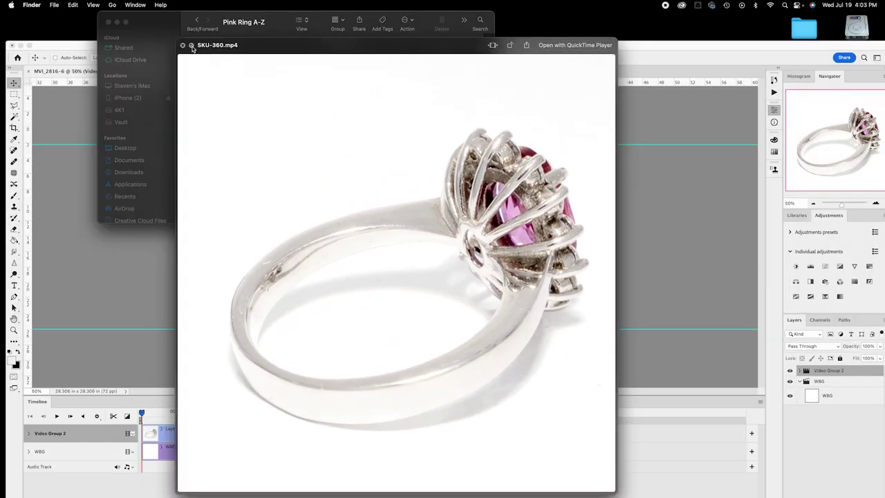
click(192, 45)
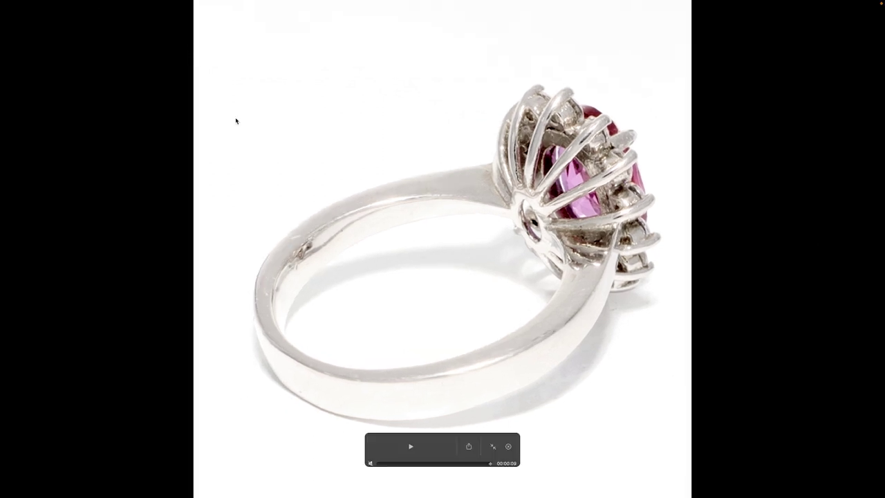
click(417, 450)
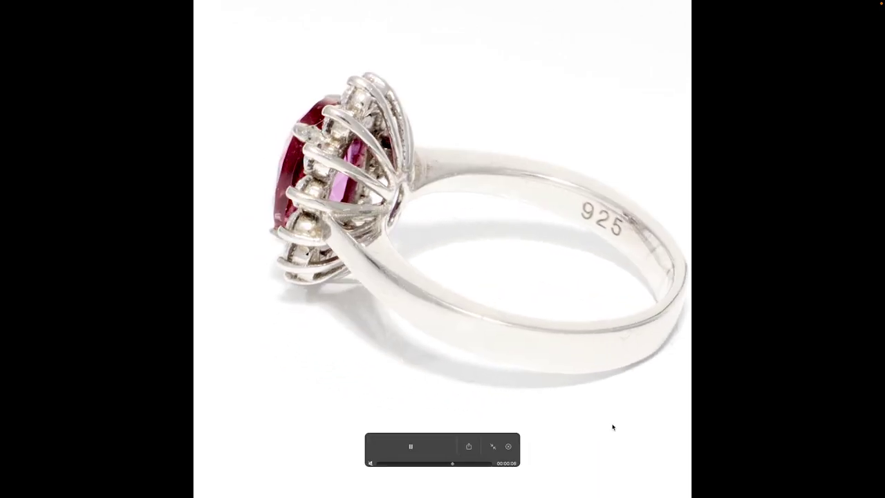
key(Escape)
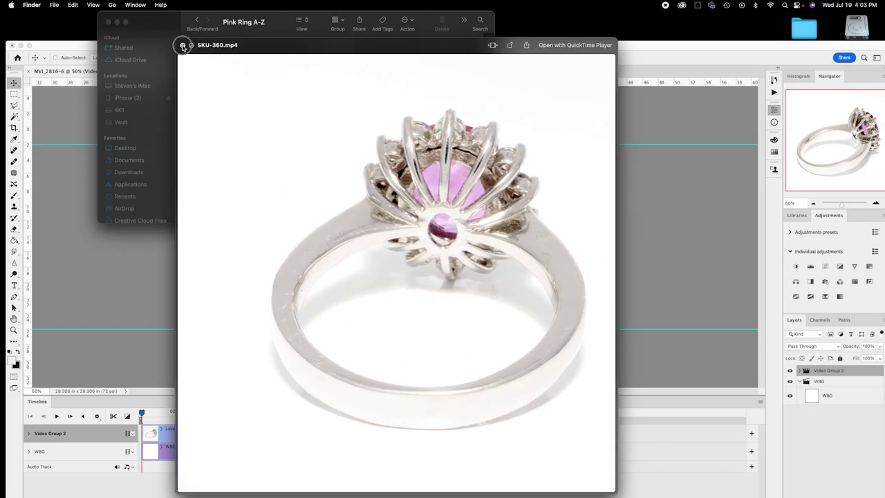
click(182, 45)
Step: Preview SKU-200.jpg full screen and close the preview
click(235, 117)
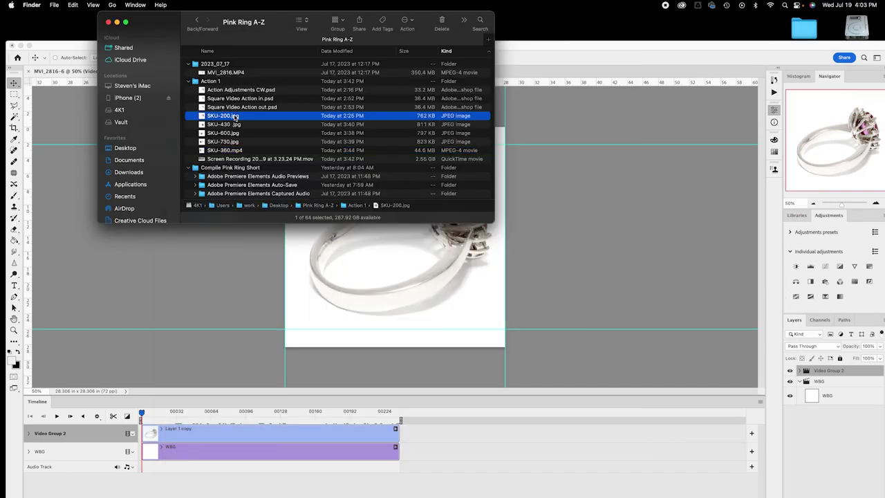
key(space)
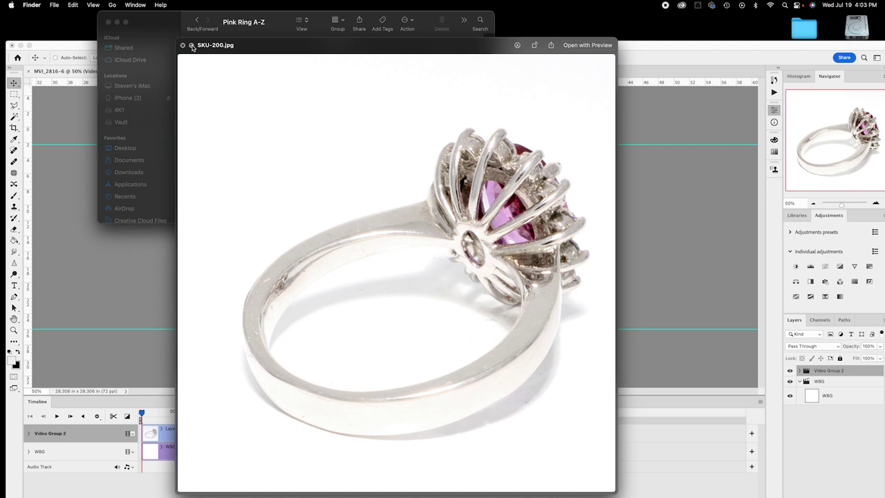
key(ctrl+super+f)
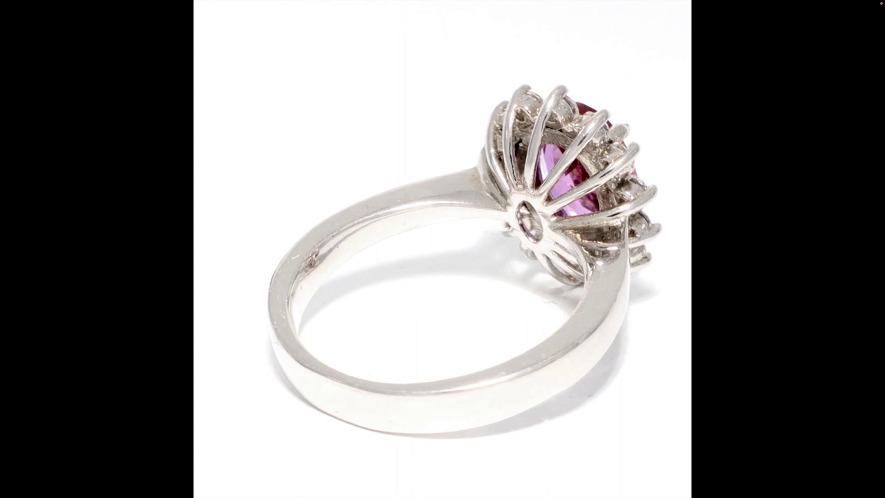
key(Escape)
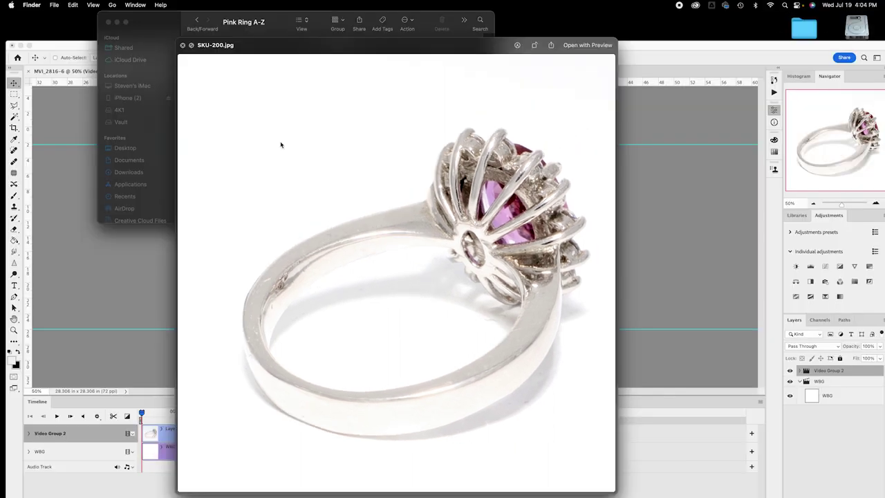
click(183, 45)
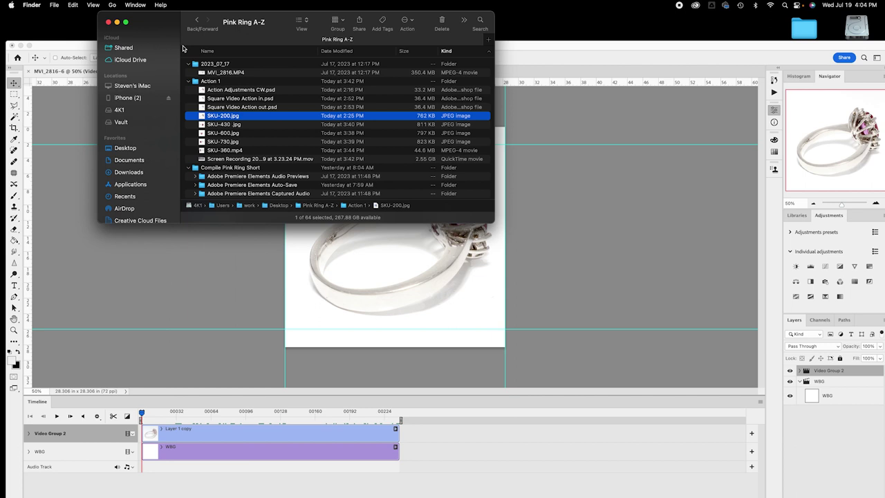
Step: Collapse the Action 1 and 2023_07_17 folders in the file list and switch back to Photoshop
click(190, 81)
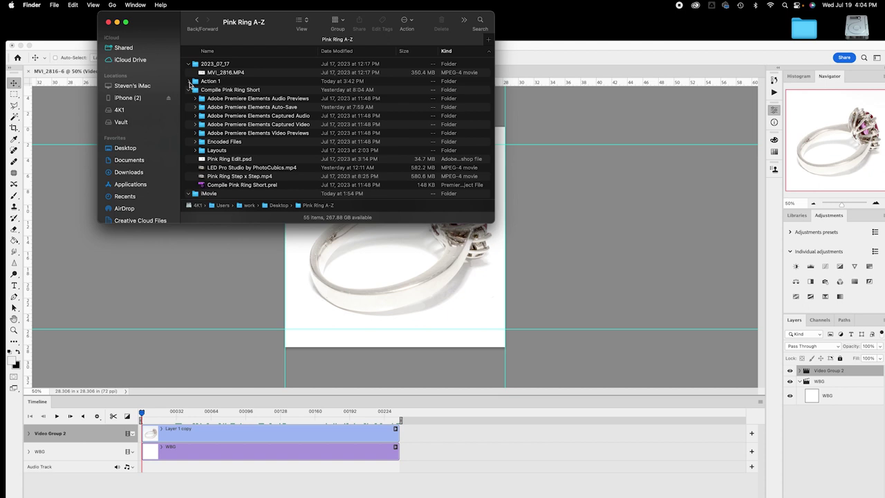
click(189, 64)
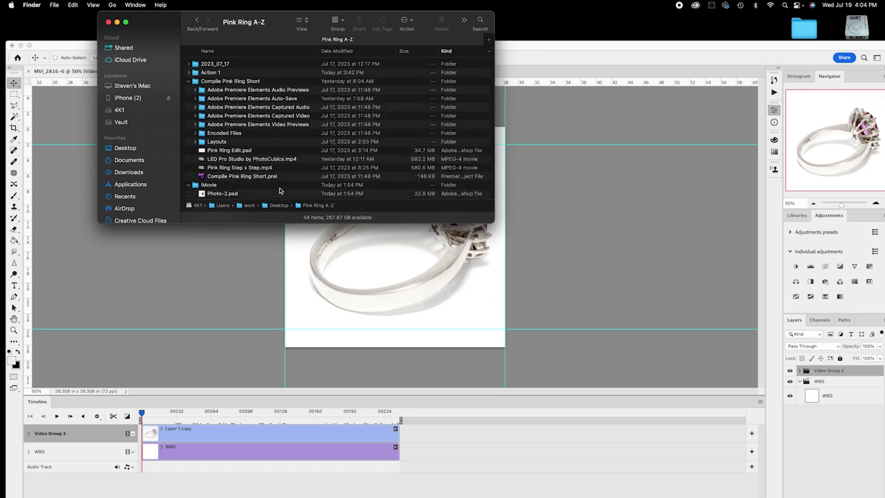
double_click(67, 49)
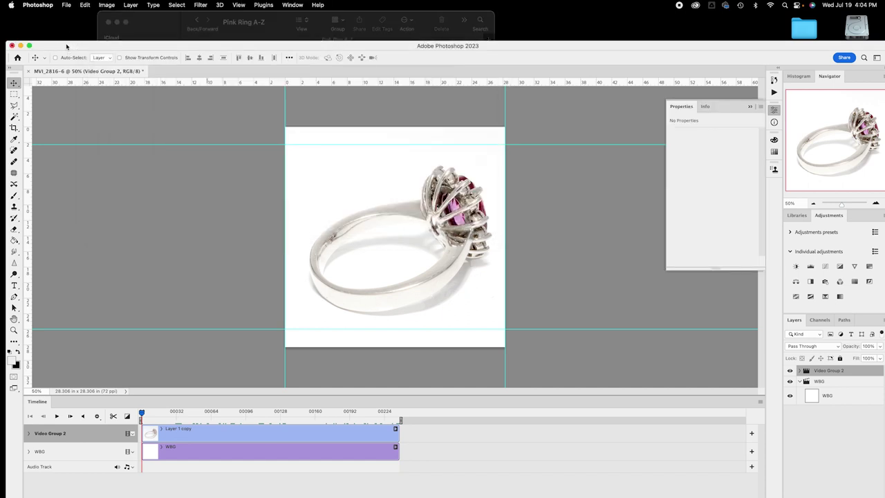